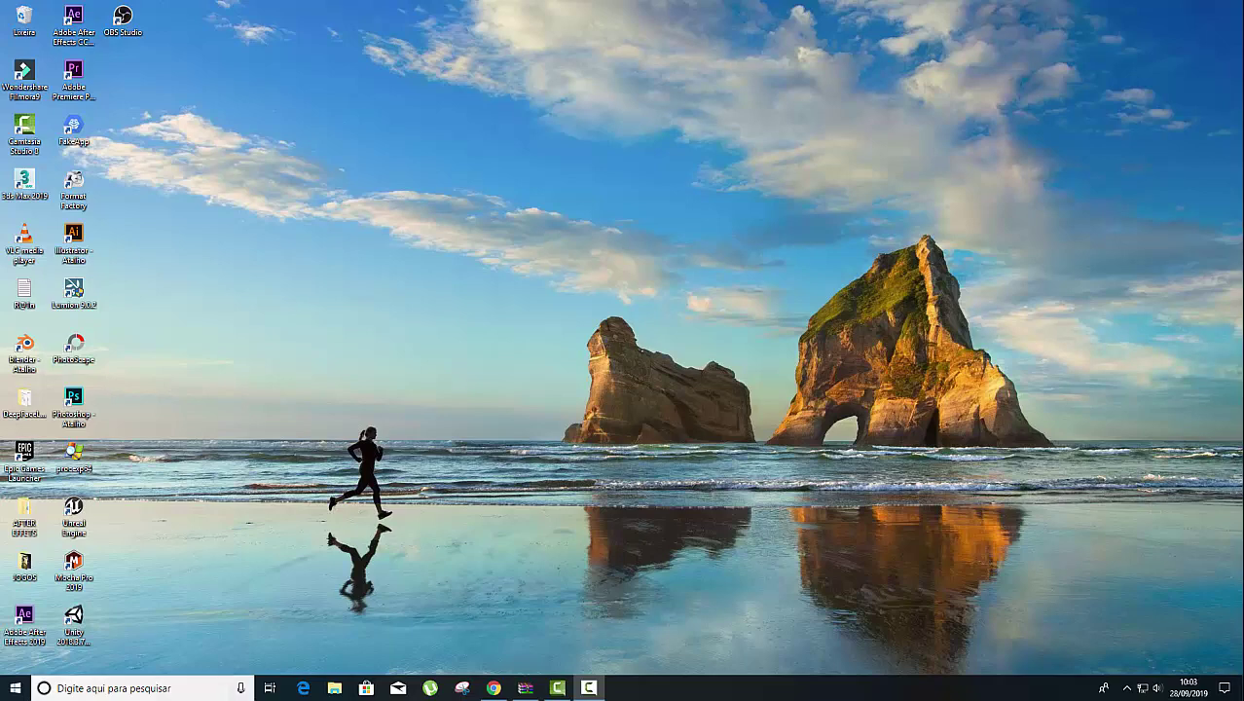
Step: Launch OpticalFlaresInstaller_1.3.5_Win from Downloads > Optical Flares Installer_1.3.5_Win > Optical Flares Installer_1.3.5_Win
{"action": "key", "text": "super+e"}
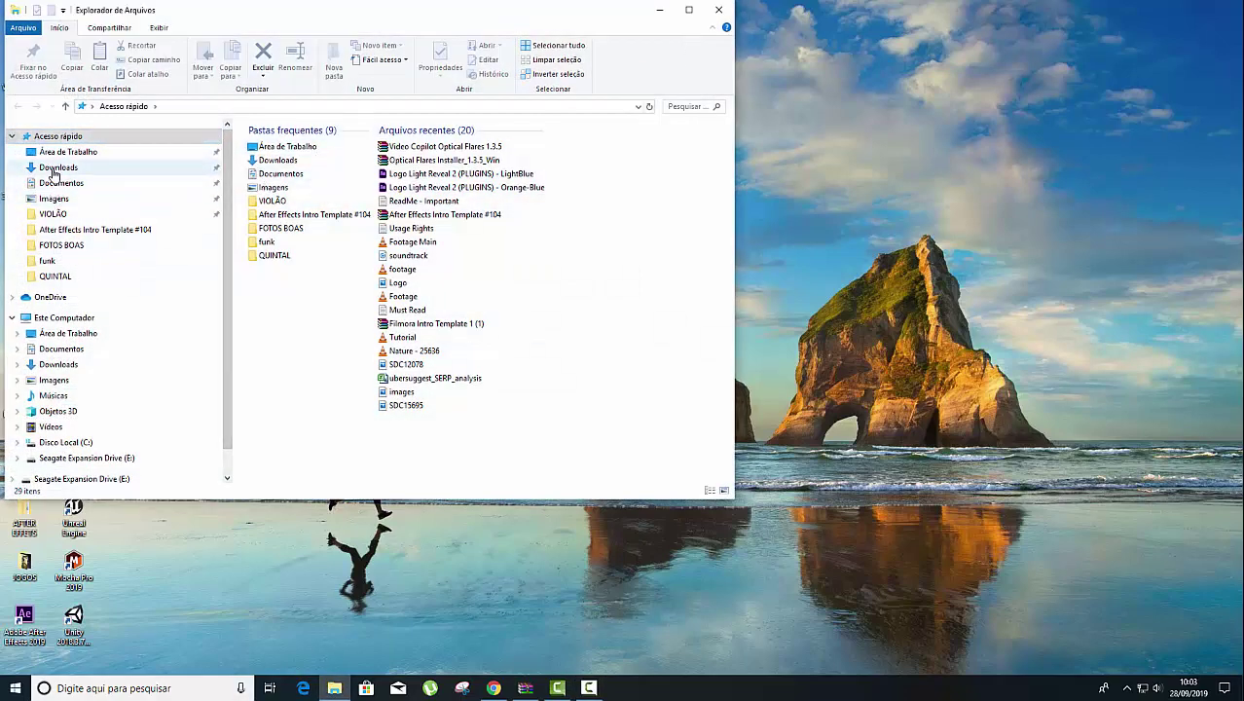
{"action": "left_click", "coordinate": [57, 167]}
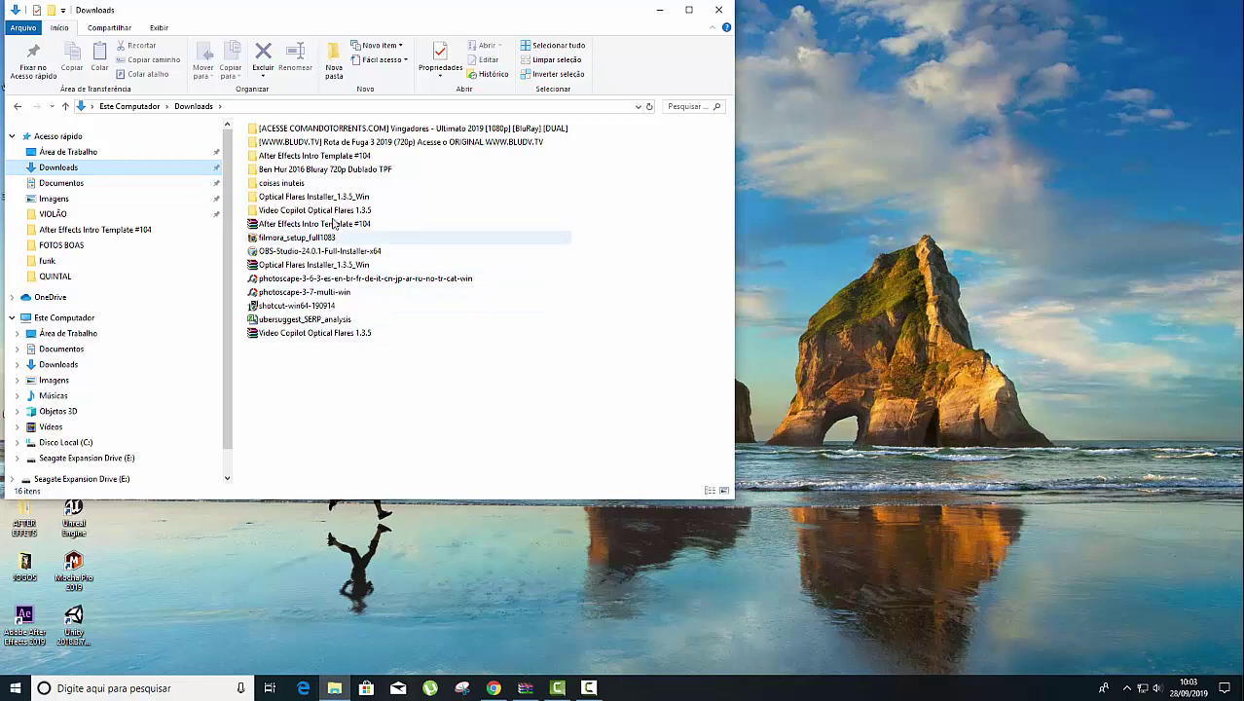
{"action": "double_click", "coordinate": [329, 198]}
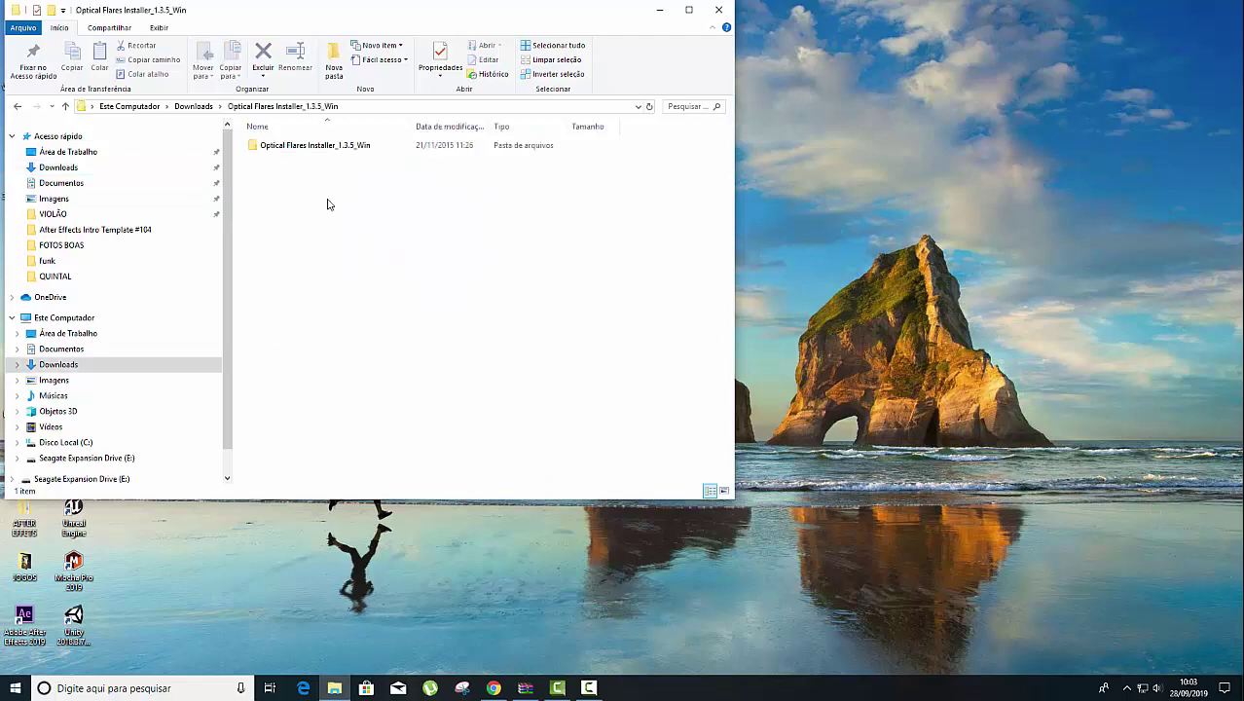
{"action": "double_click", "coordinate": [326, 146]}
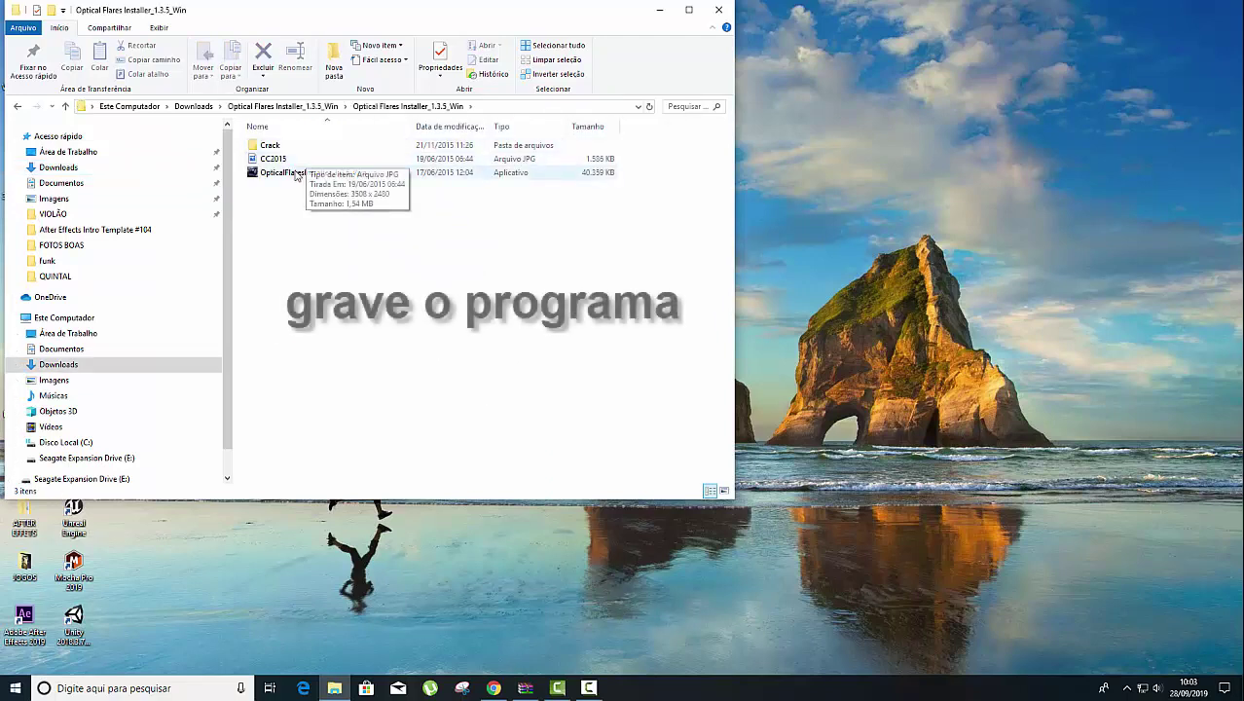
{"action": "double_click", "coordinate": [295, 173]}
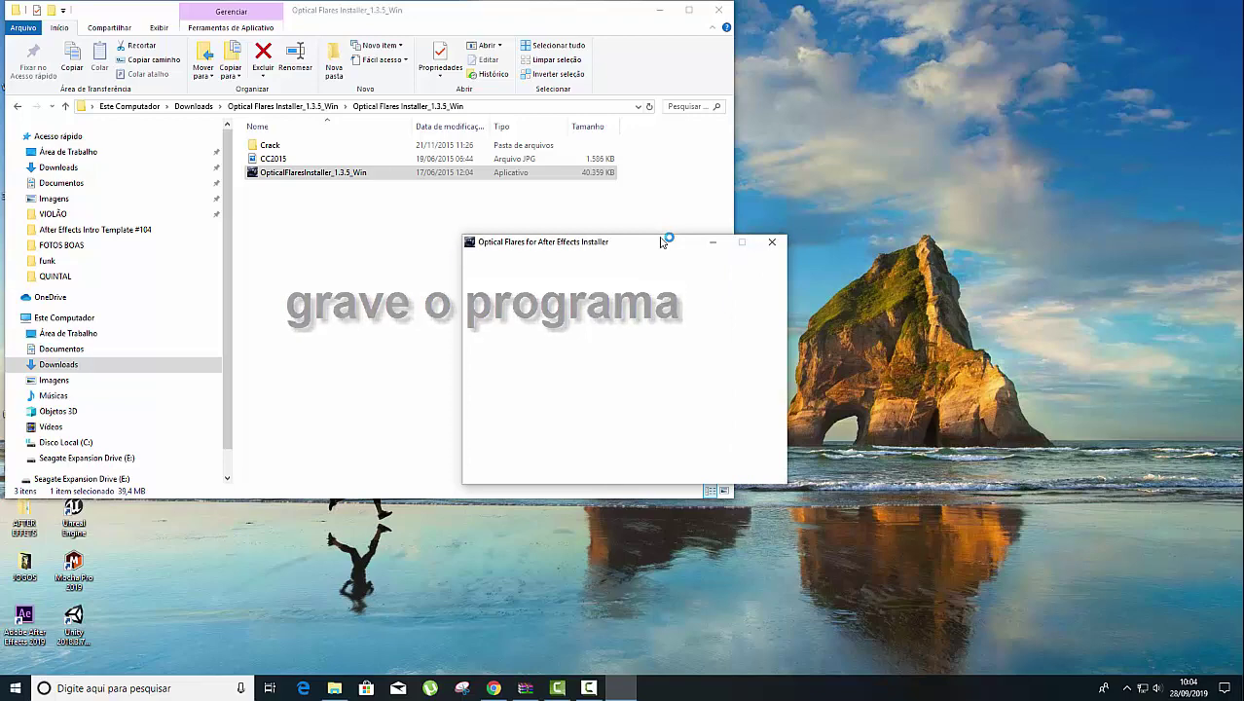
Step: Accept the license agreement, choose the 64-bit version, and browse for a custom install folder
{"action": "left_click", "coordinate": [673, 465]}
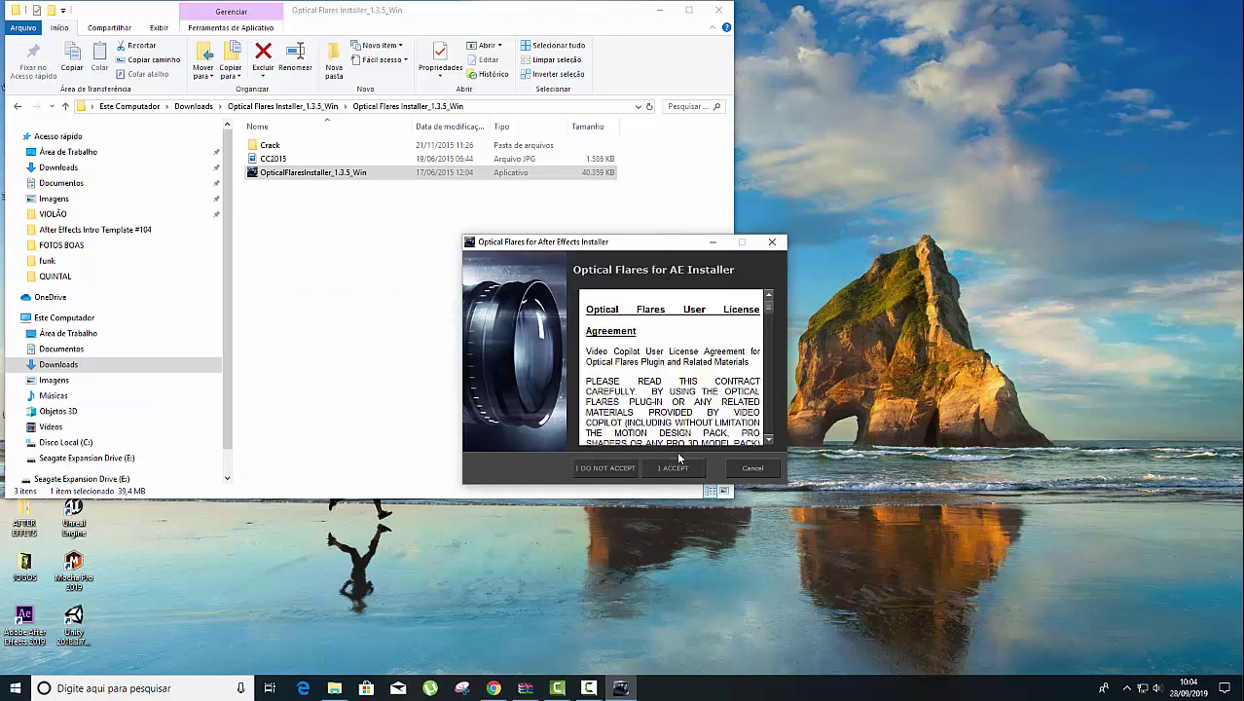
{"action": "left_click", "coordinate": [687, 469]}
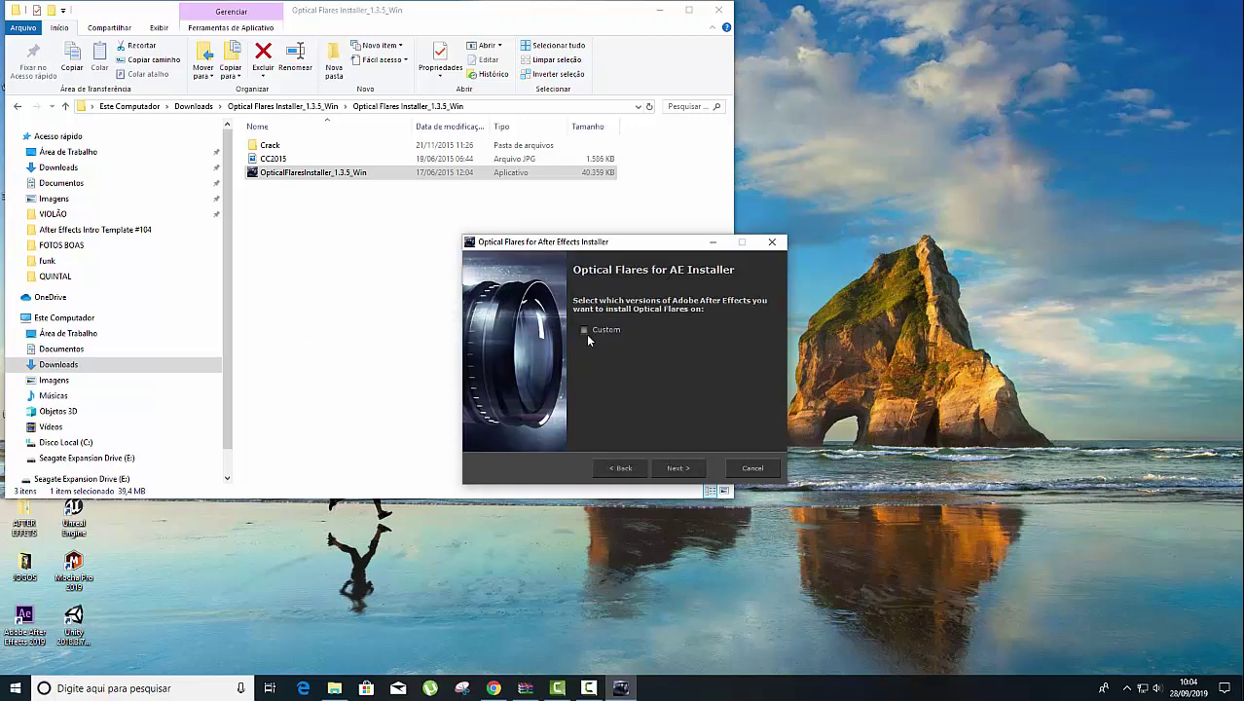
{"action": "left_click", "coordinate": [615, 346]}
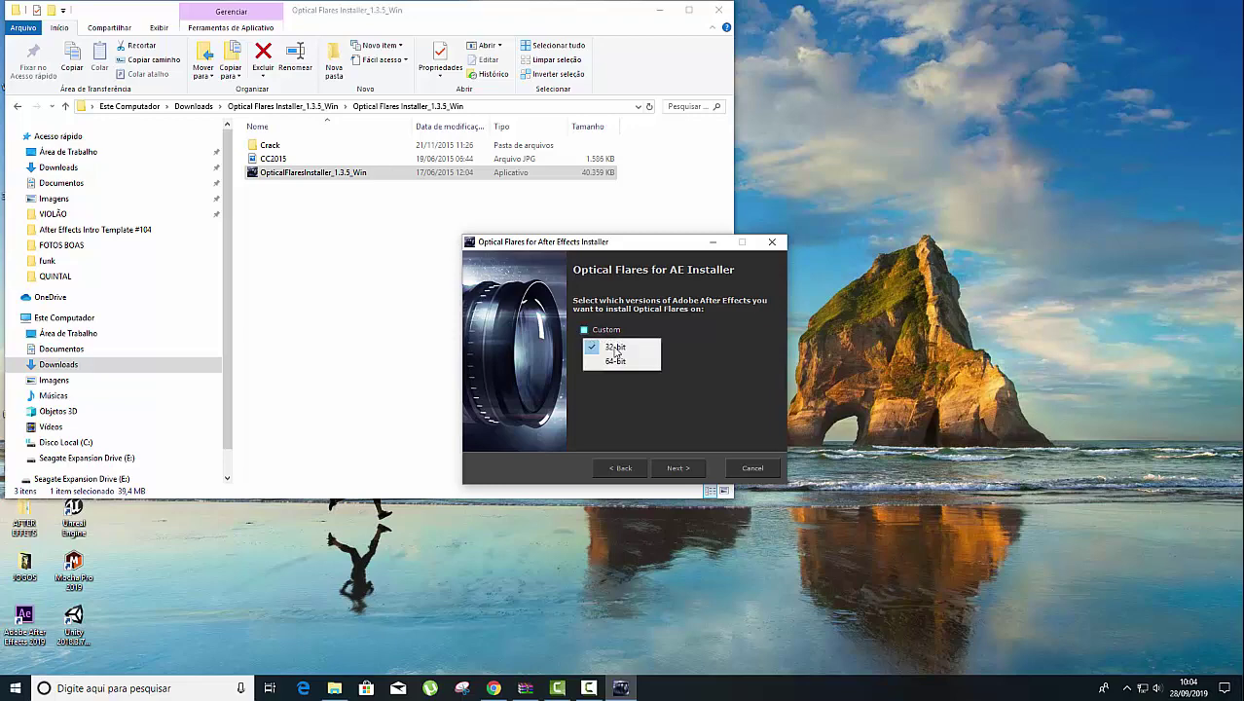
{"action": "left_click", "coordinate": [606, 361]}
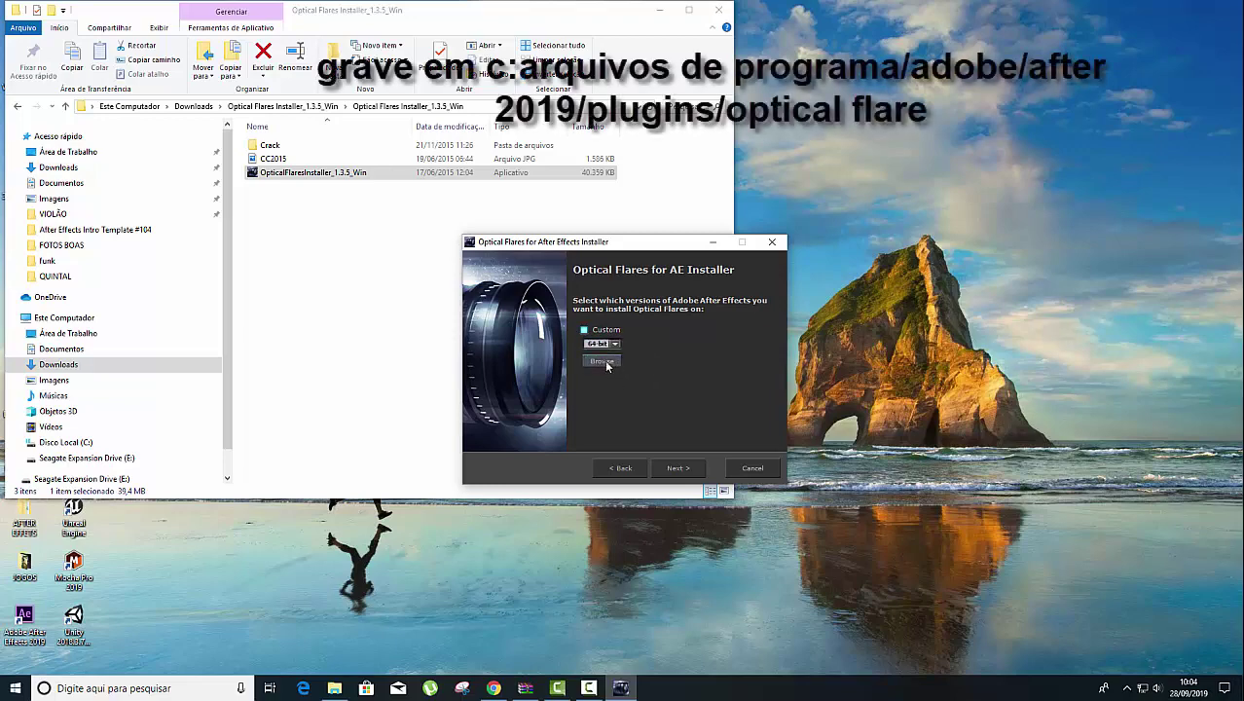
{"action": "left_click", "coordinate": [605, 360]}
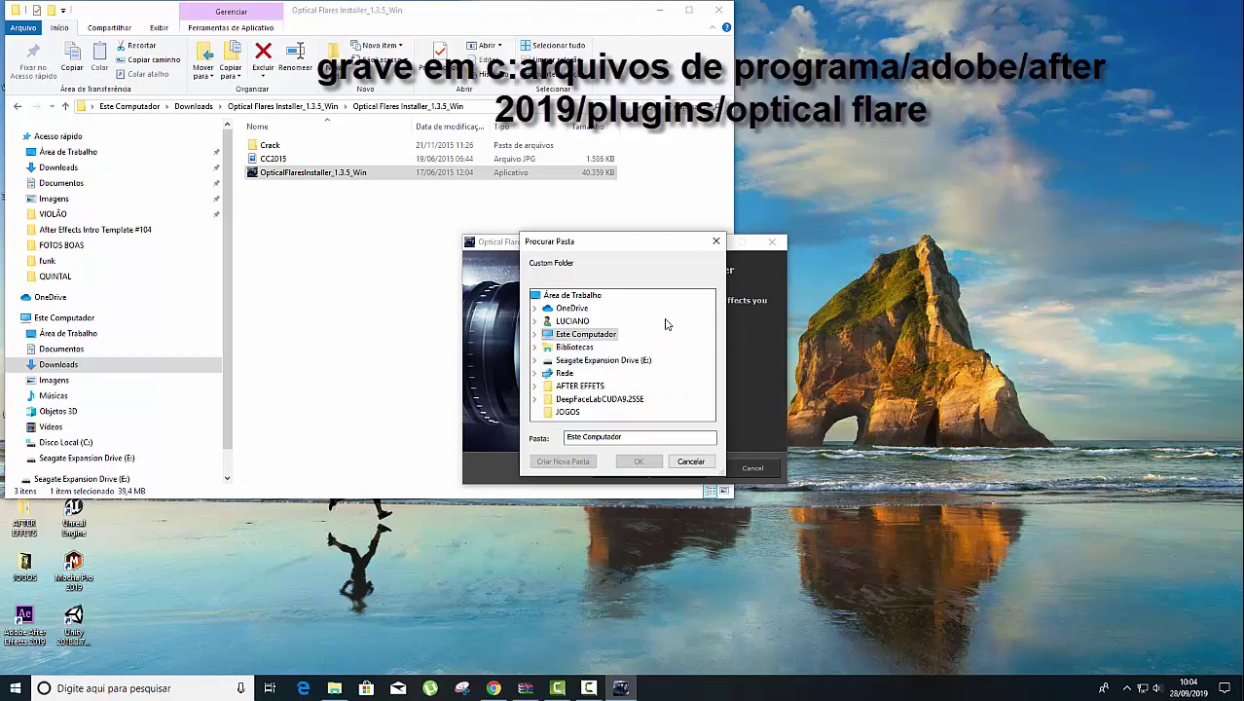
Step: Expand Este Computador > C: > Arquivos de Programas > Adobe > Adobe After Effects CC 2019 > Support Files
{"action": "left_click", "coordinate": [535, 335]}
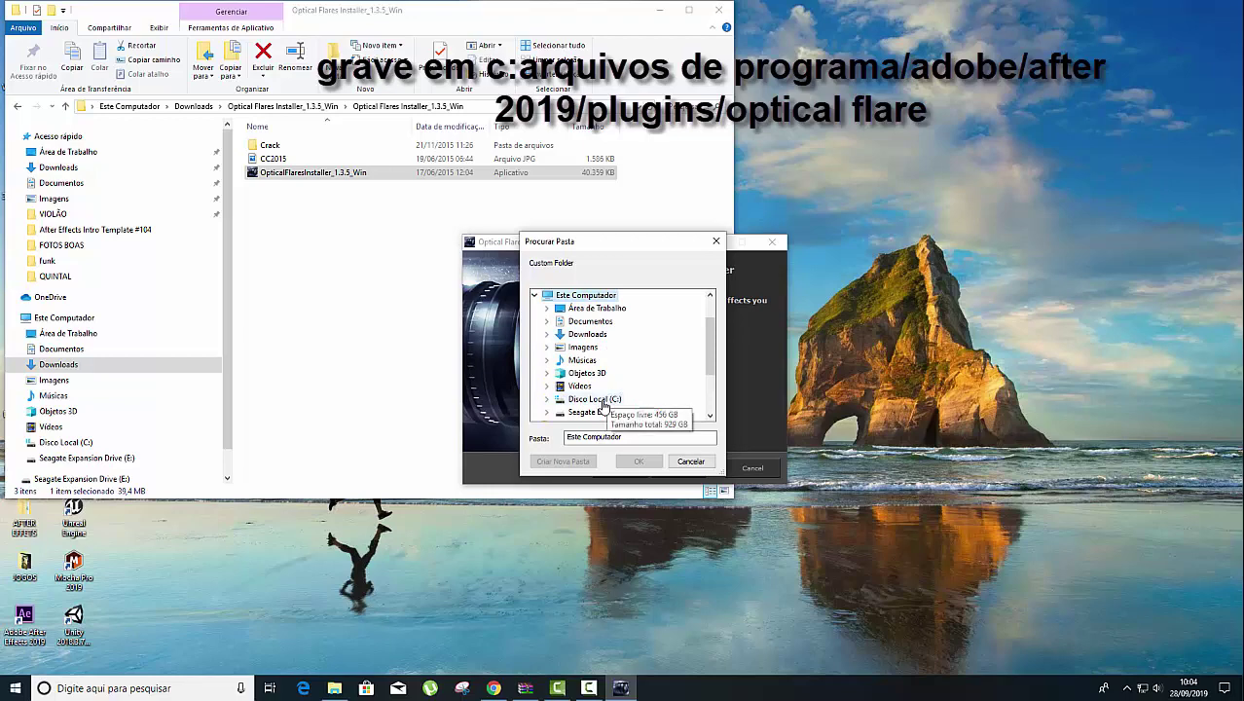
{"action": "double_click", "coordinate": [604, 402]}
{"action": "double_click", "coordinate": [622, 313]}
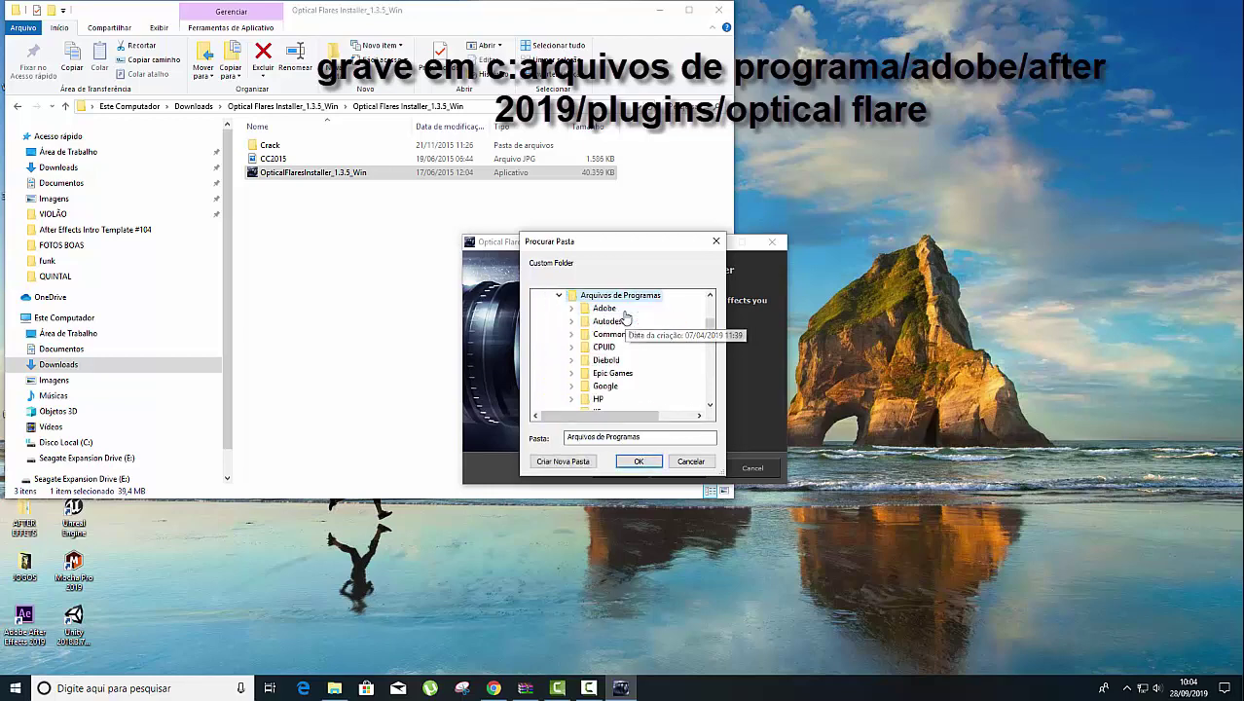
{"action": "left_click", "coordinate": [572, 309]}
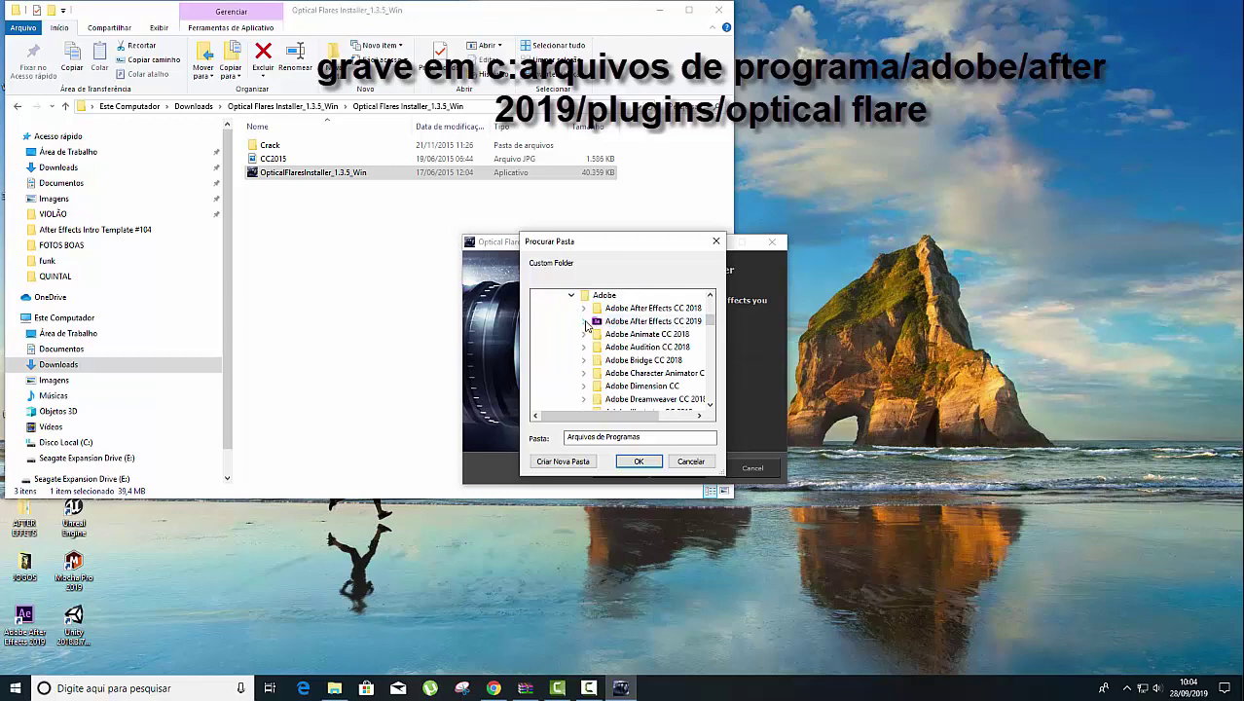
{"action": "left_click", "coordinate": [585, 322]}
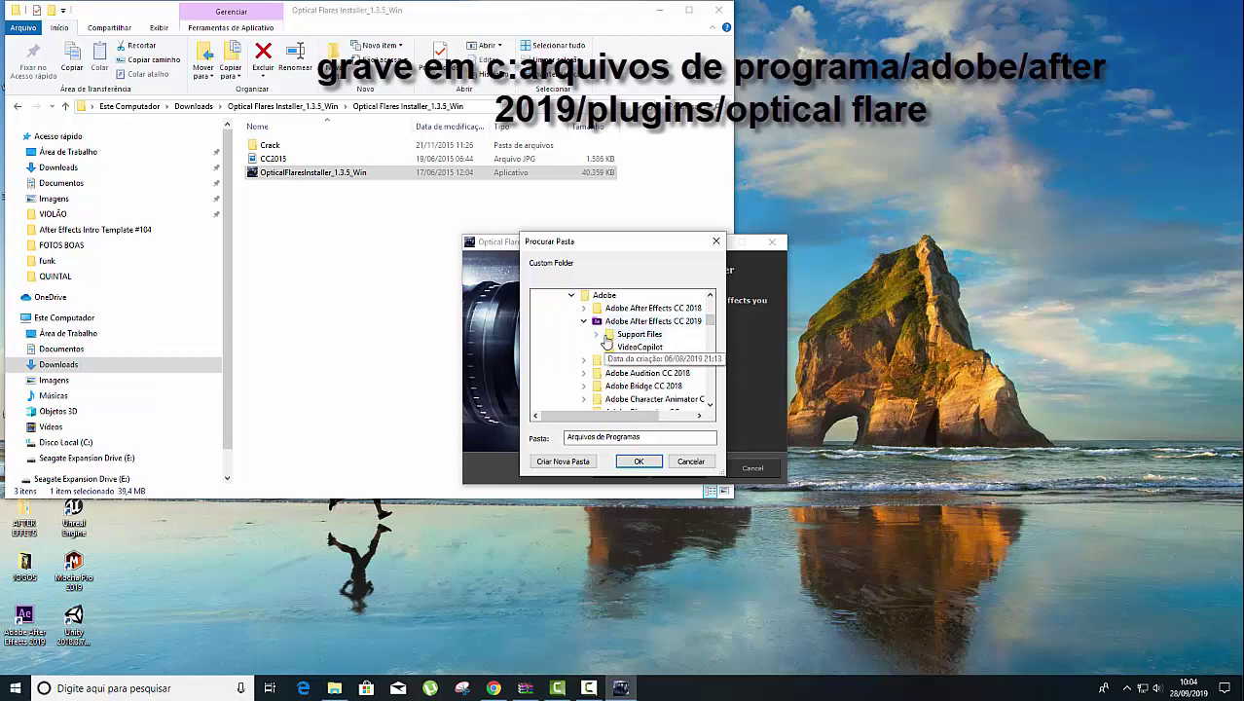
{"action": "left_click", "coordinate": [606, 338]}
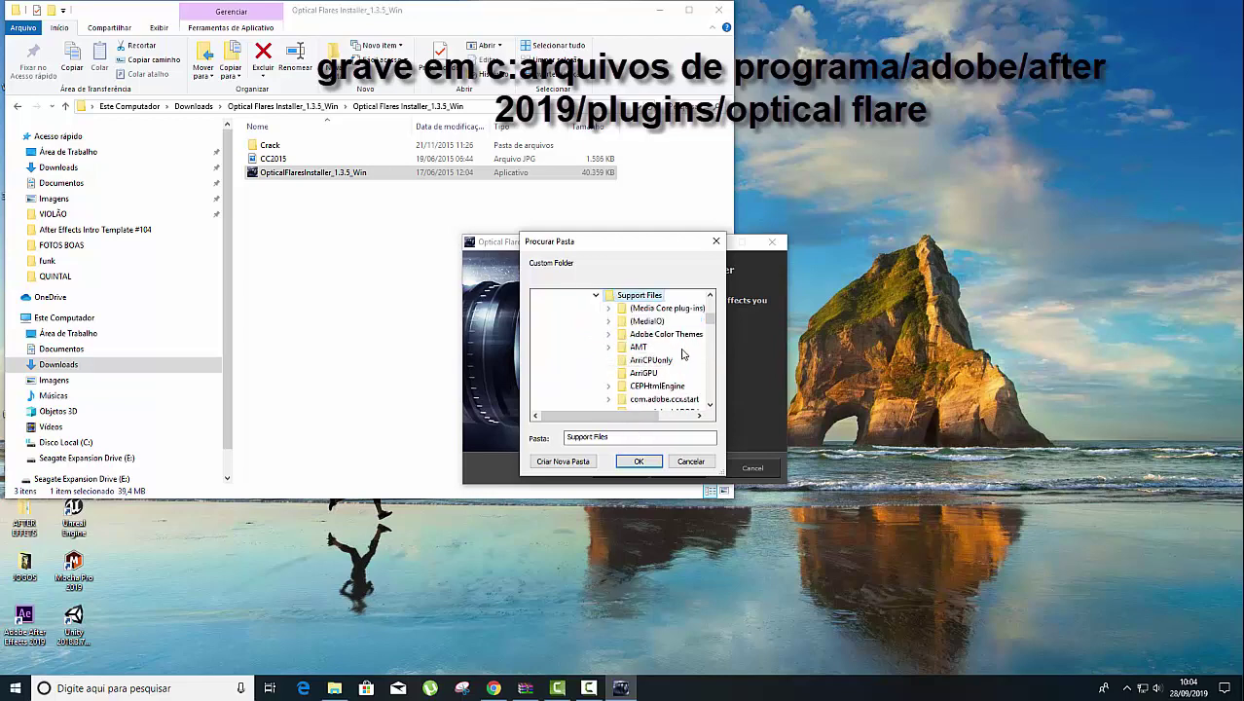
Step: Select the Plug-ins folder and confirm it as the install location
{"action": "scroll", "coordinate": [686, 348], "scroll_direction": "down", "scroll_amount": 2}
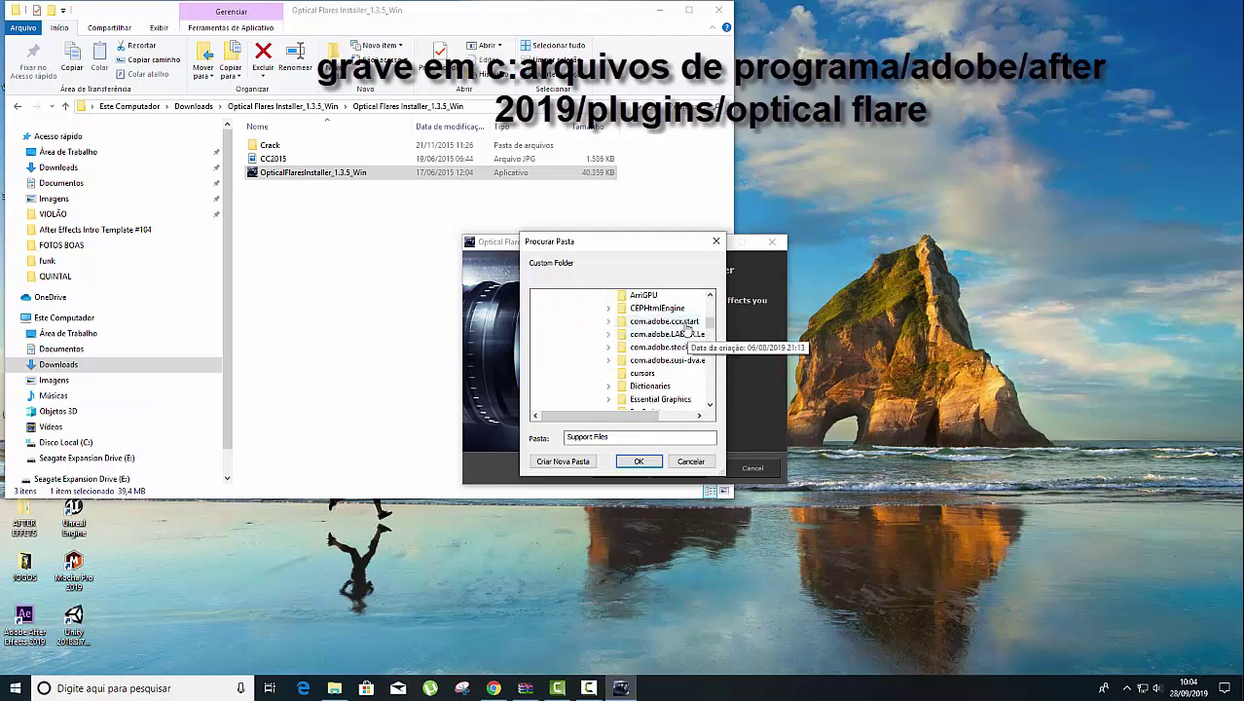
{"action": "scroll", "coordinate": [669, 331], "scroll_direction": "down", "scroll_amount": 1}
{"action": "scroll", "coordinate": [664, 332], "scroll_direction": "down", "scroll_amount": 1}
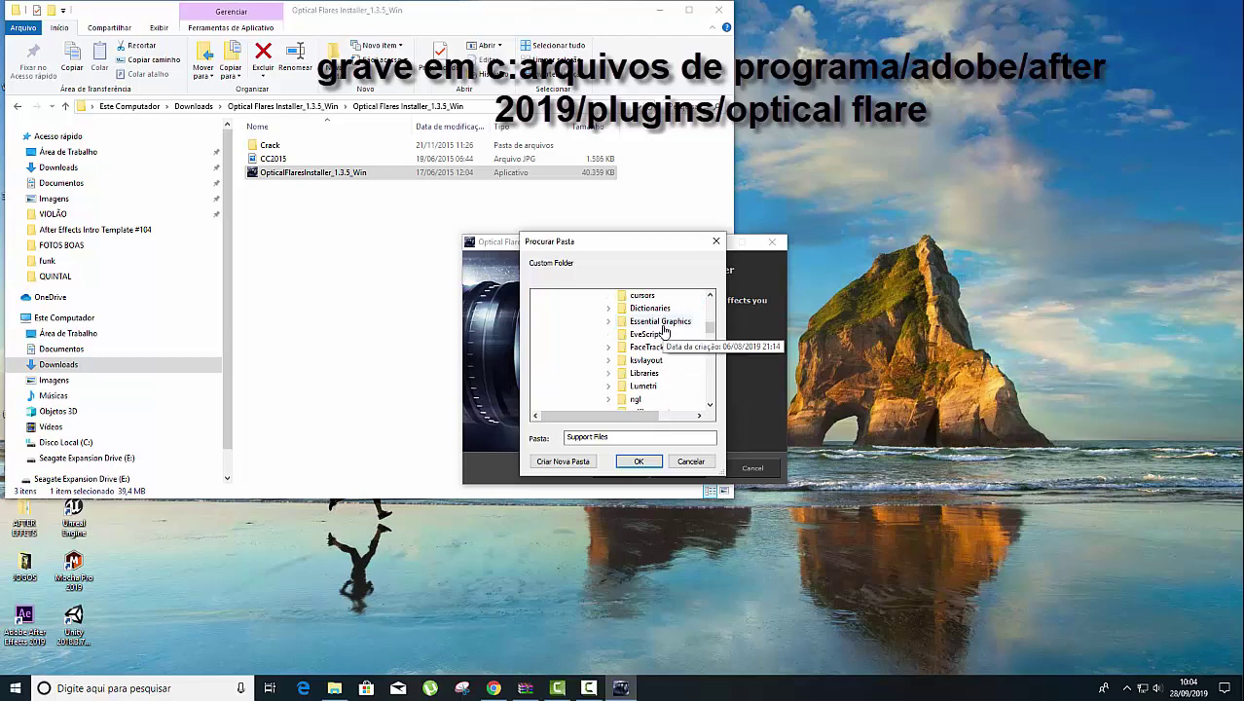
{"action": "scroll", "coordinate": [664, 332], "scroll_direction": "down", "scroll_amount": 1}
{"action": "scroll", "coordinate": [664, 332], "scroll_direction": "down", "scroll_amount": 1}
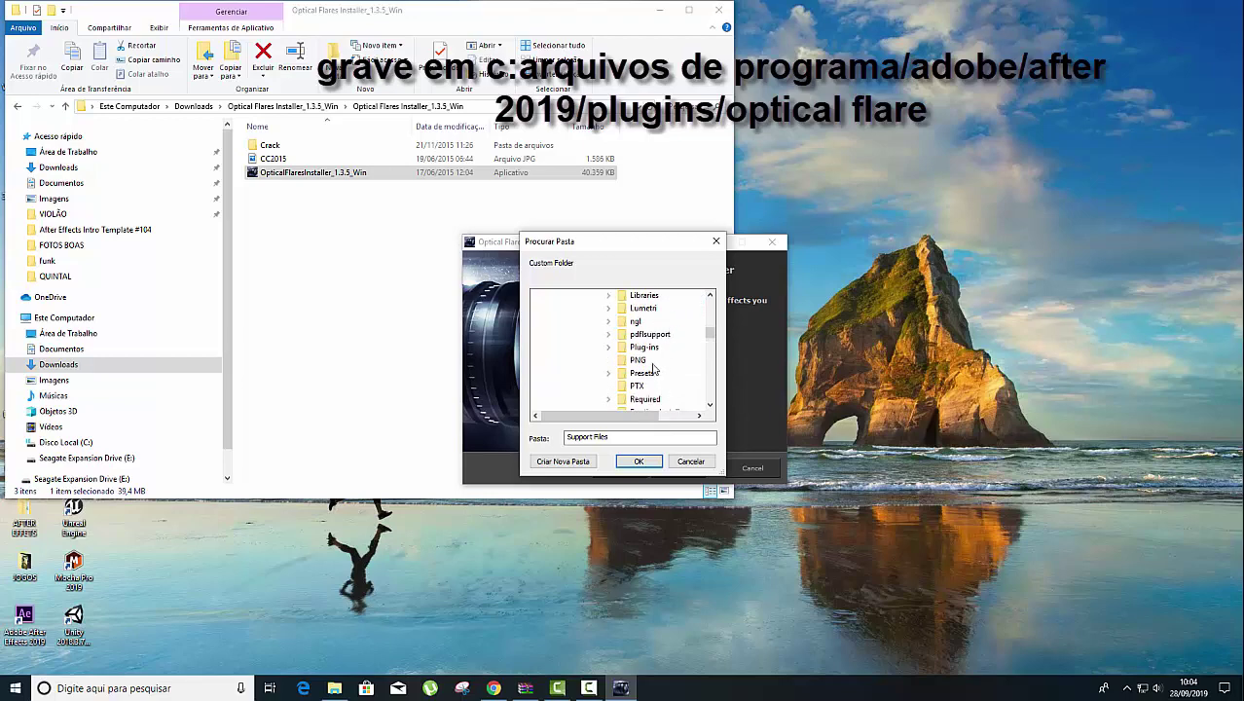
{"action": "double_click", "coordinate": [643, 347]}
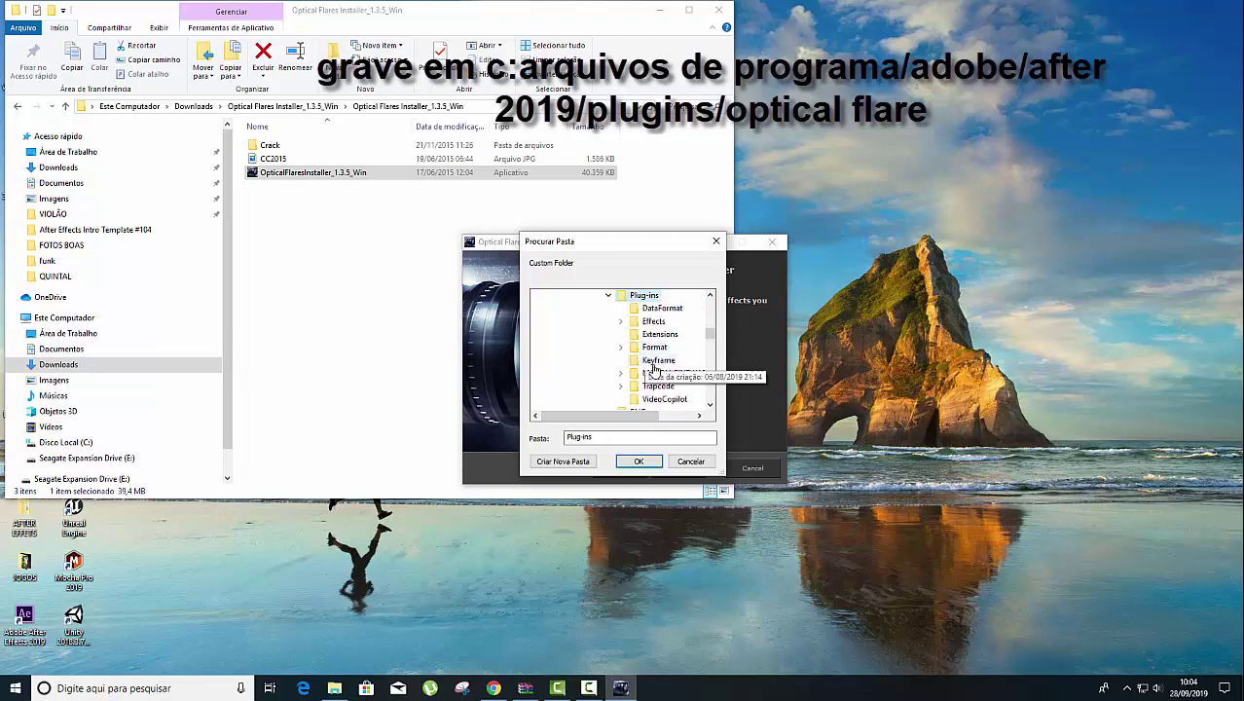
{"action": "left_click", "coordinate": [638, 462]}
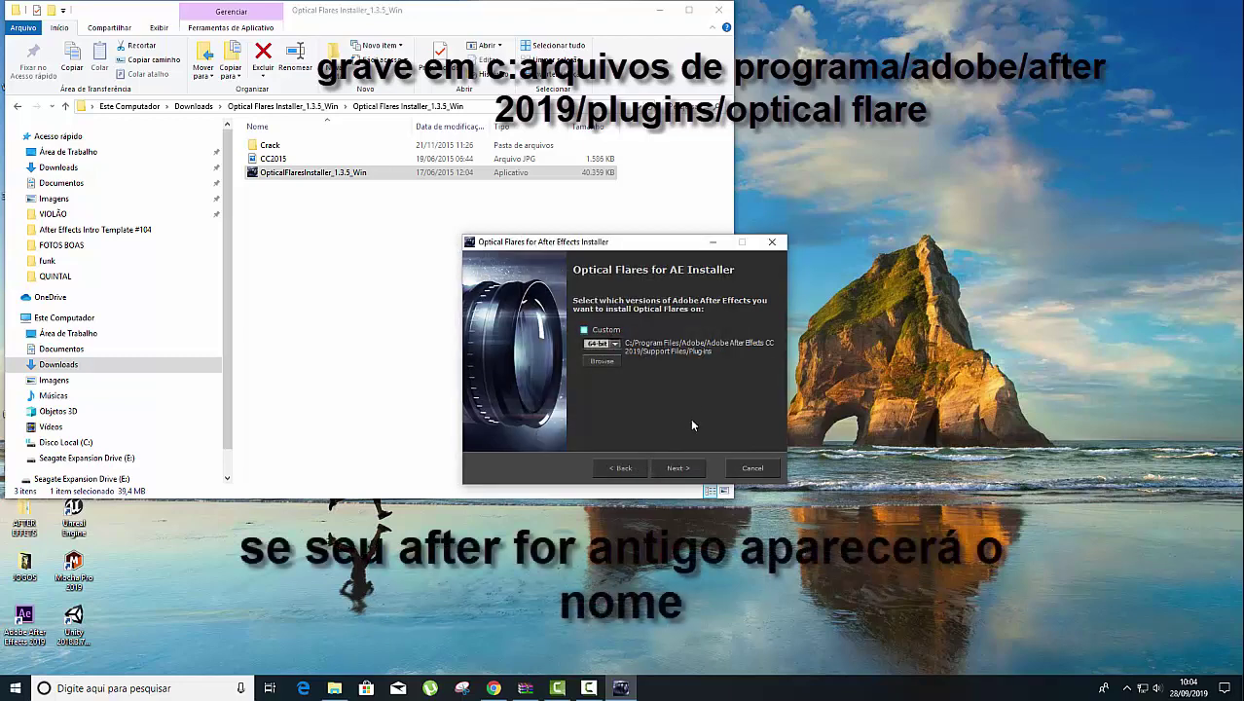
Step: Install Optical Flares for AE and close the installer after the success message
{"action": "left_click", "coordinate": [681, 468]}
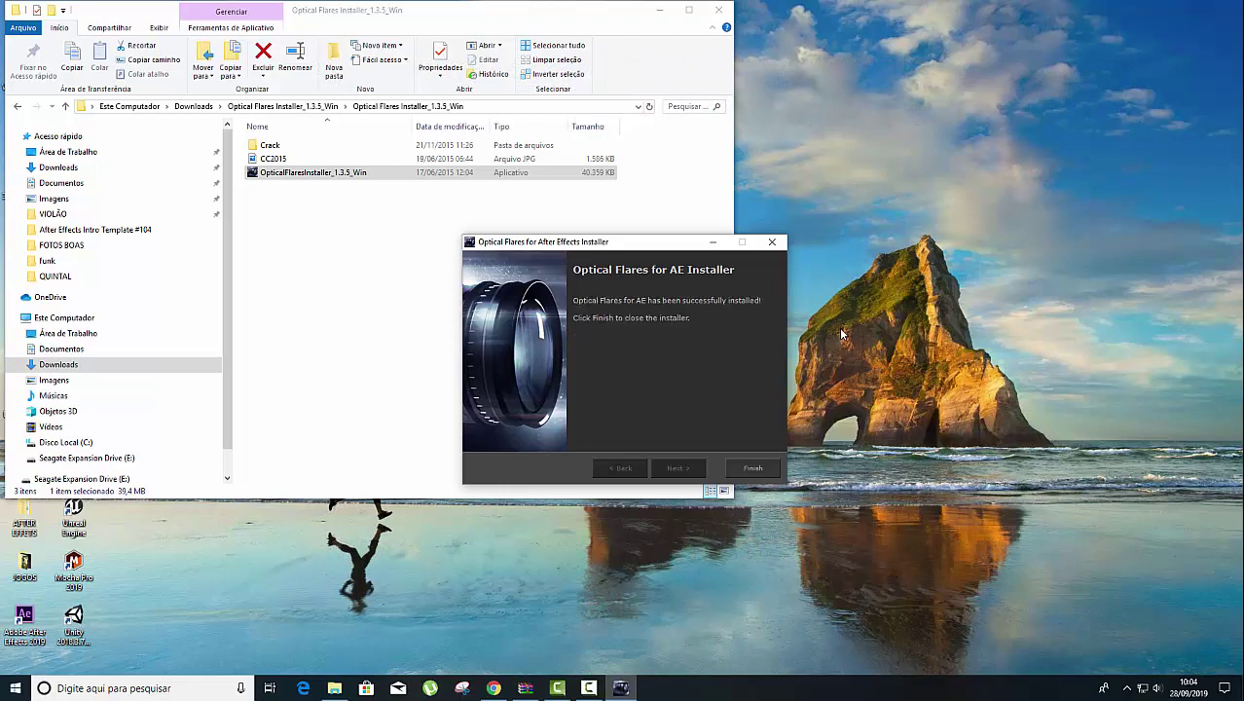
{"action": "left_click", "coordinate": [751, 471]}
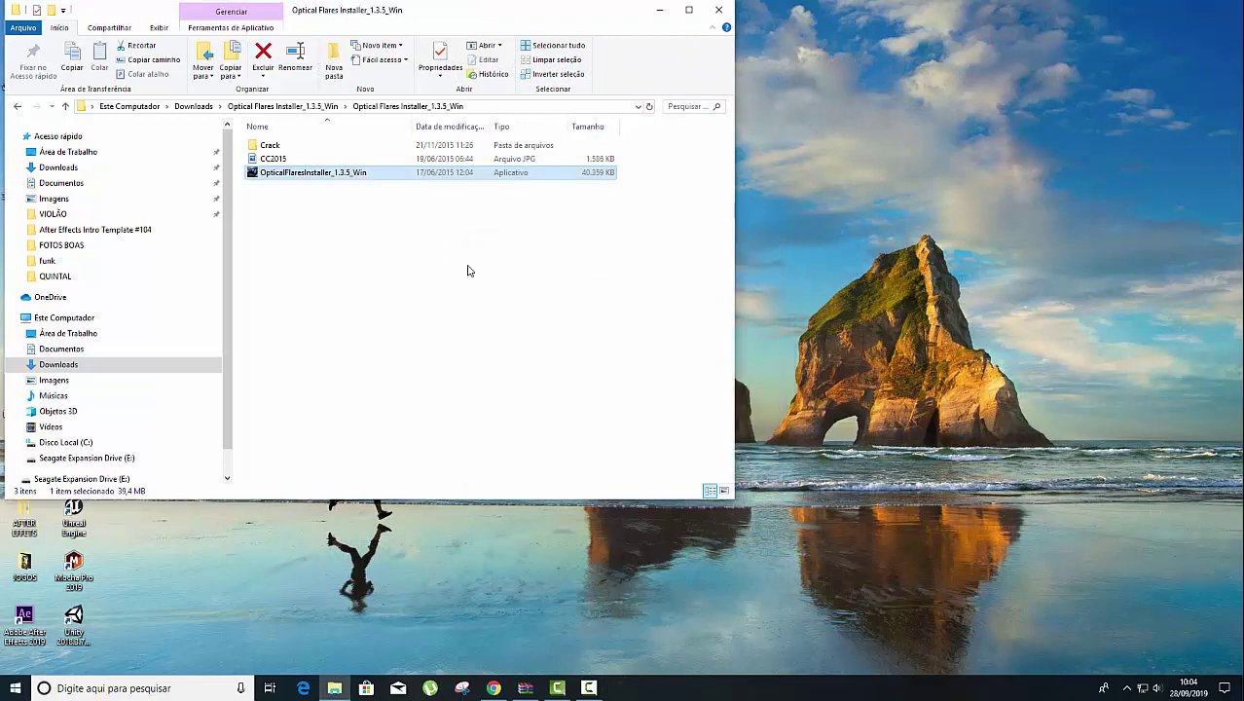
Step: Open LicfileGen.rar from the Crack folder in WinRAR, dismiss the trial notice, and extract it
{"action": "double_click", "coordinate": [265, 145]}
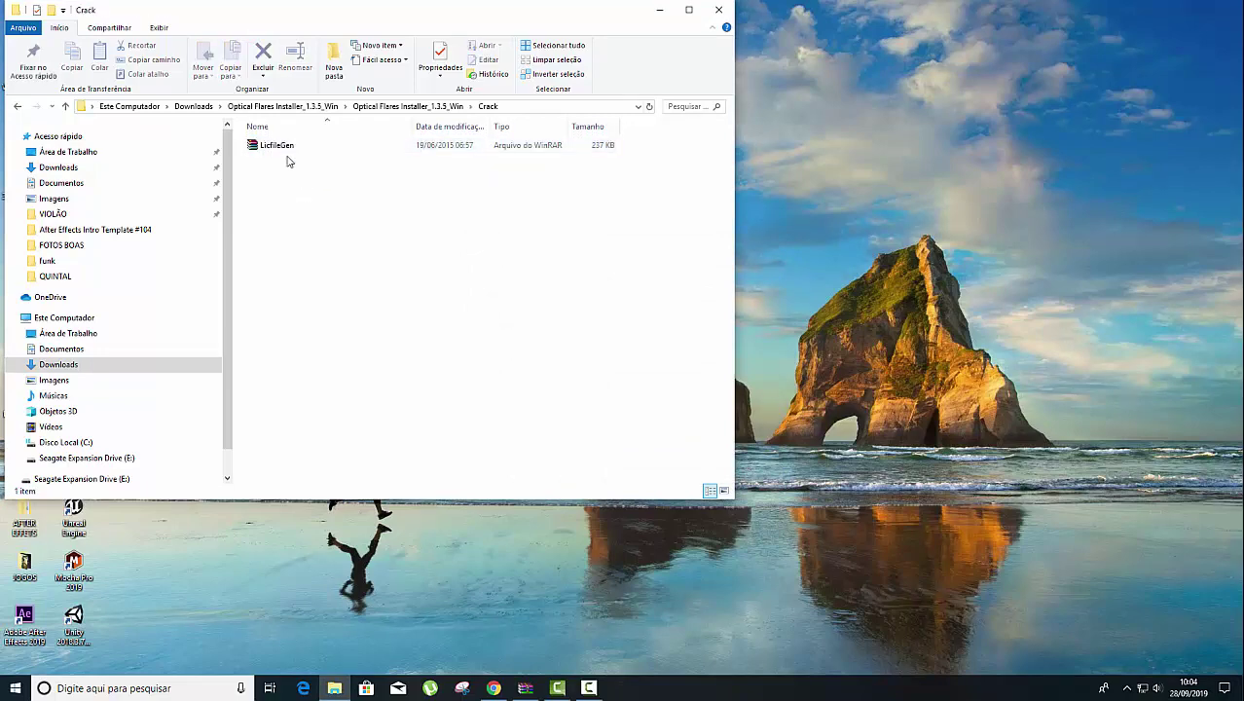
{"action": "double_click", "coordinate": [277, 147]}
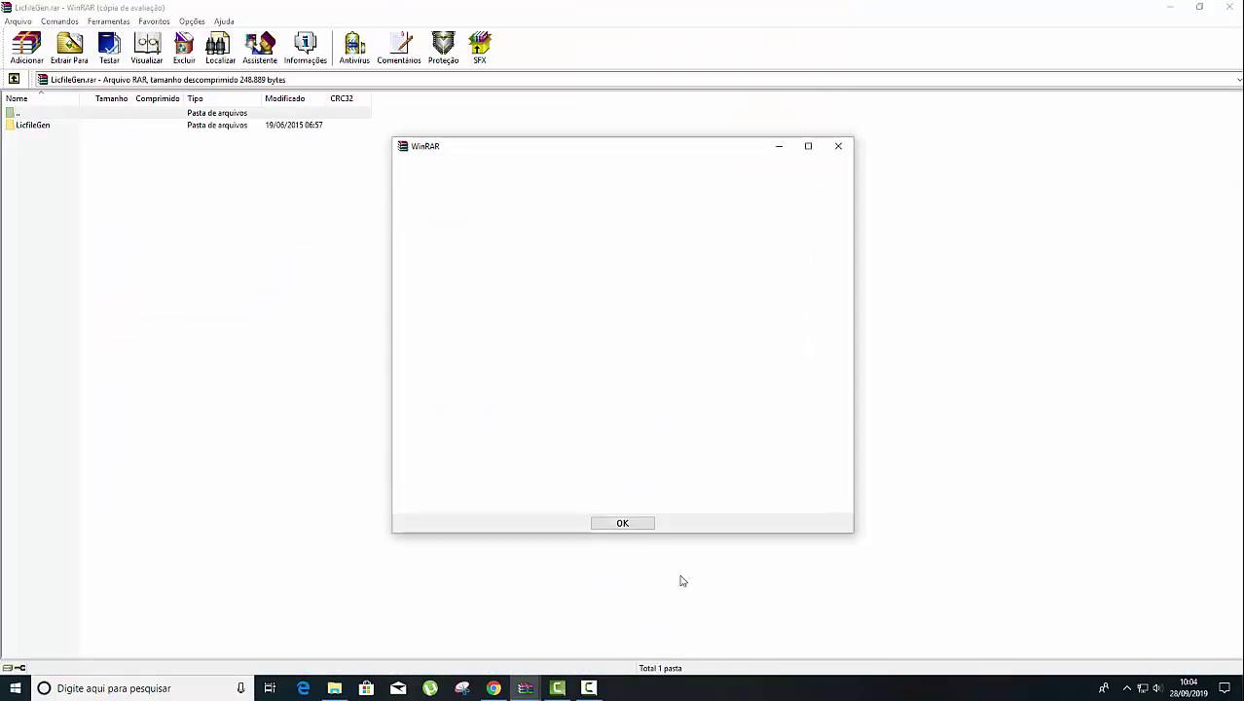
{"action": "left_click", "coordinate": [838, 146]}
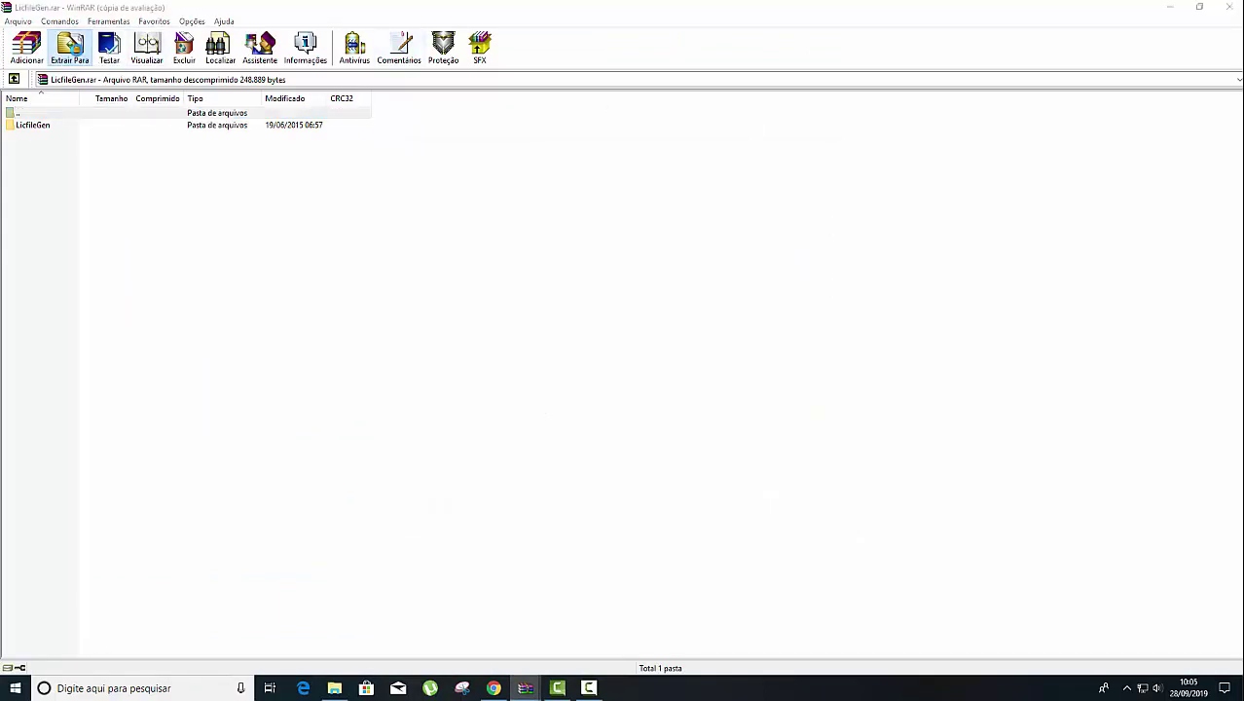
{"action": "left_click", "coordinate": [71, 47]}
{"action": "left_click", "coordinate": [658, 477]}
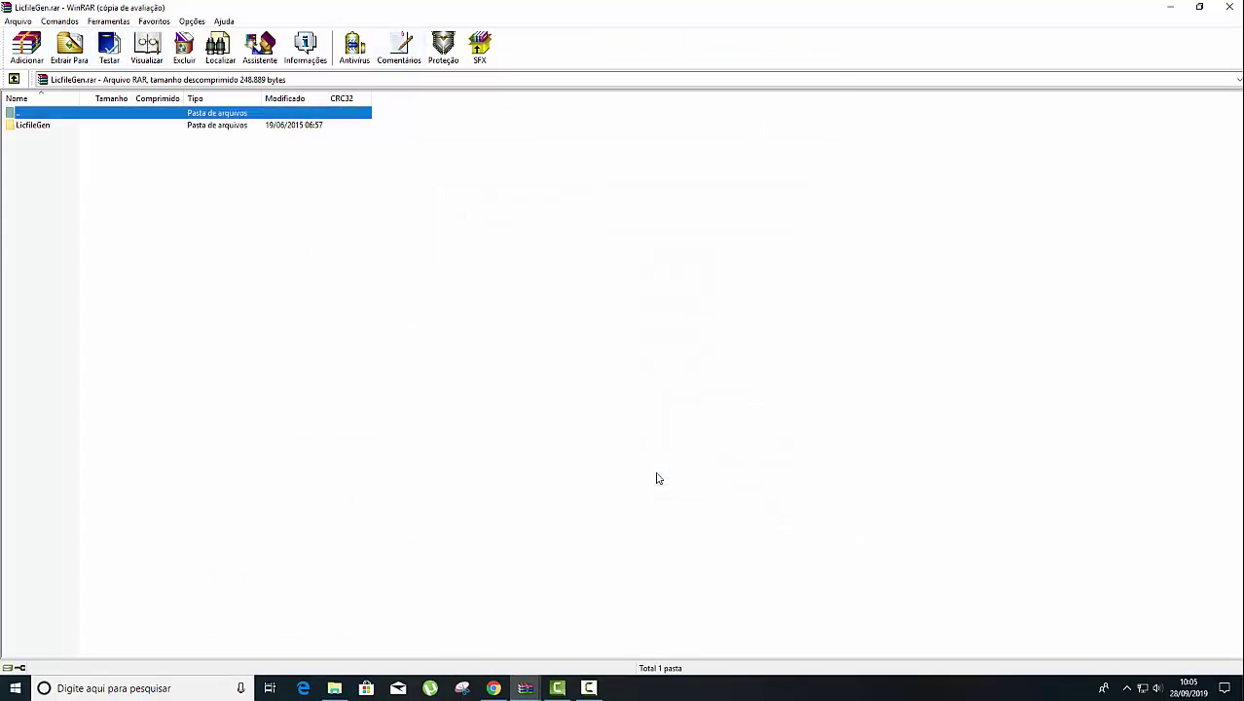
Step: Close WinRAR and run LicfileGen.exe from the extracted LicfileGen > LicfileGen folder
{"action": "left_click", "coordinate": [1231, 8]}
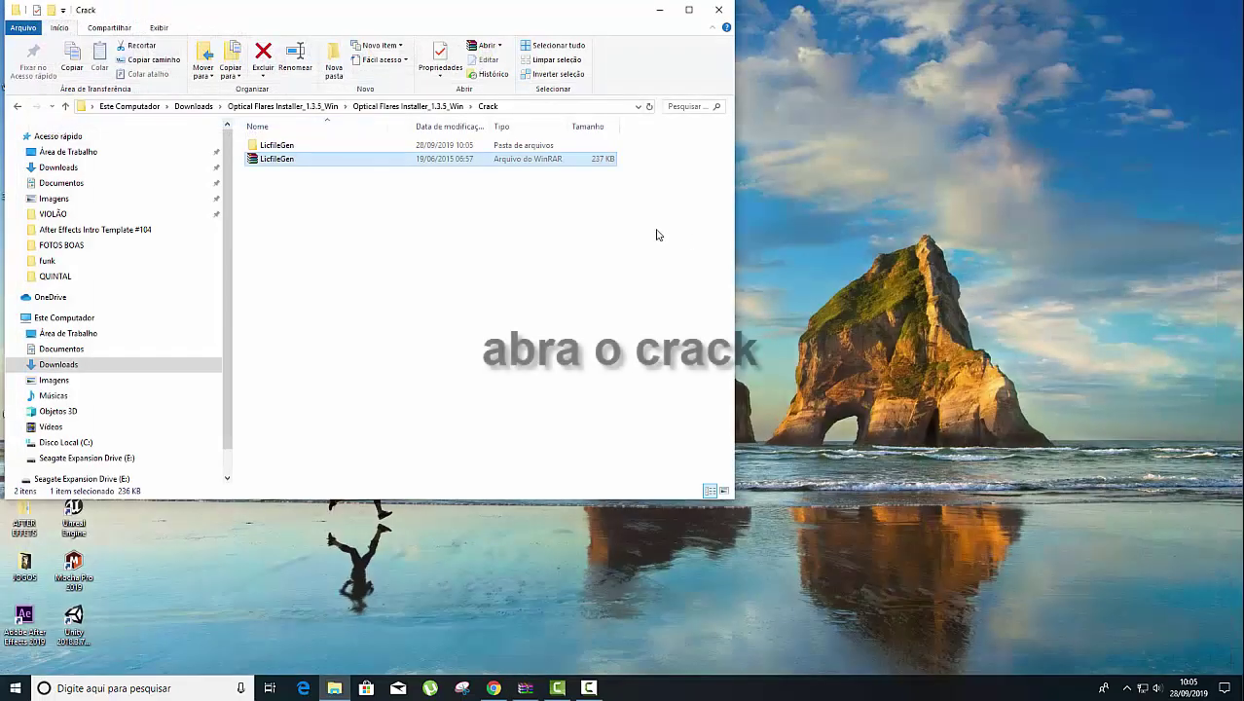
{"action": "double_click", "coordinate": [281, 148]}
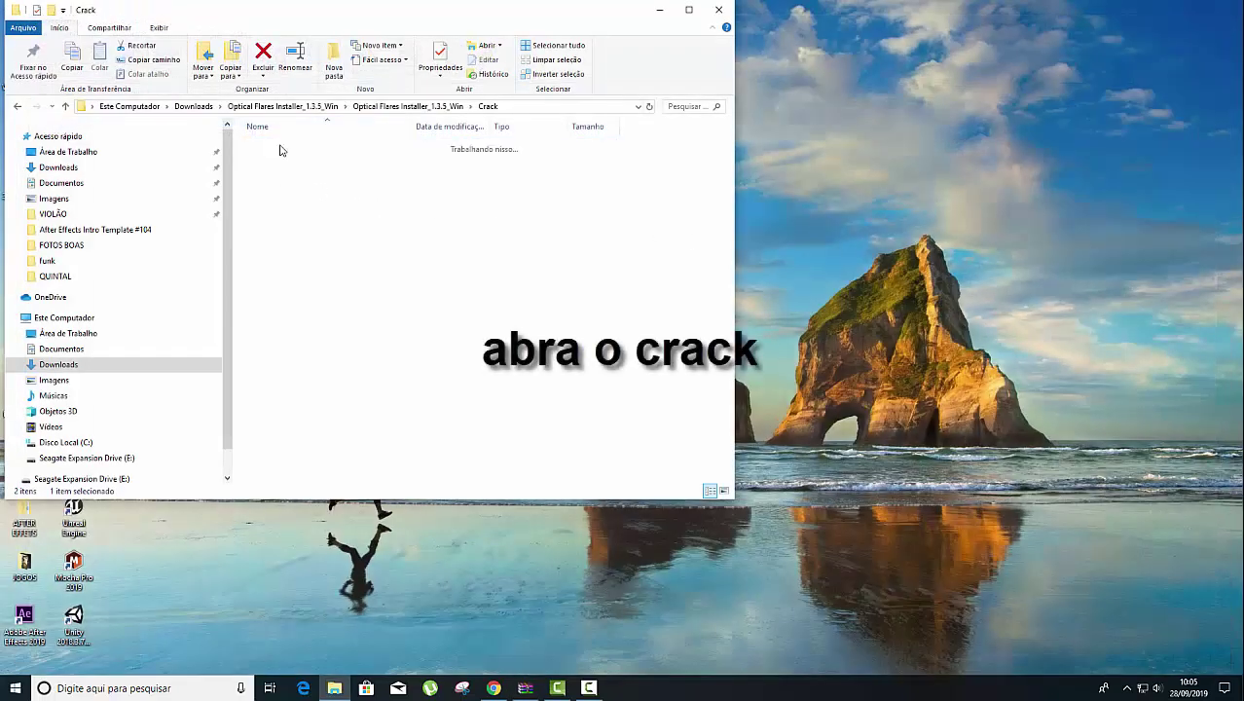
{"action": "double_click", "coordinate": [278, 145]}
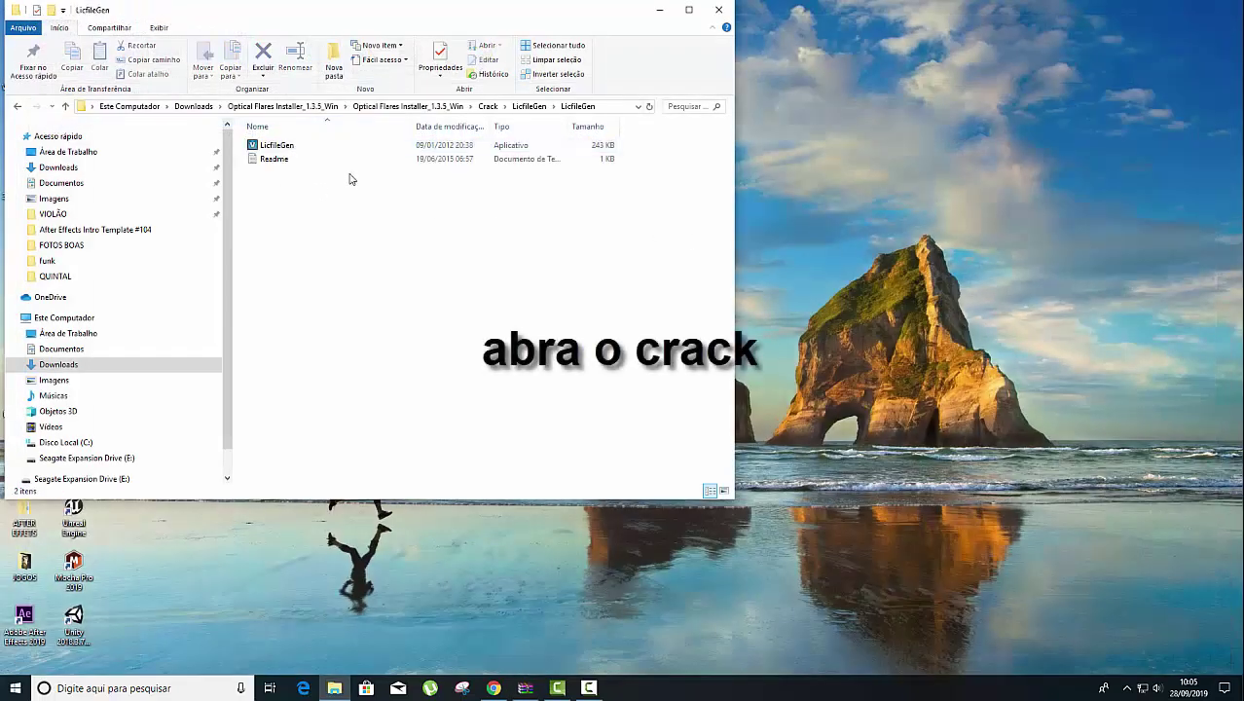
{"action": "double_click", "coordinate": [277, 145]}
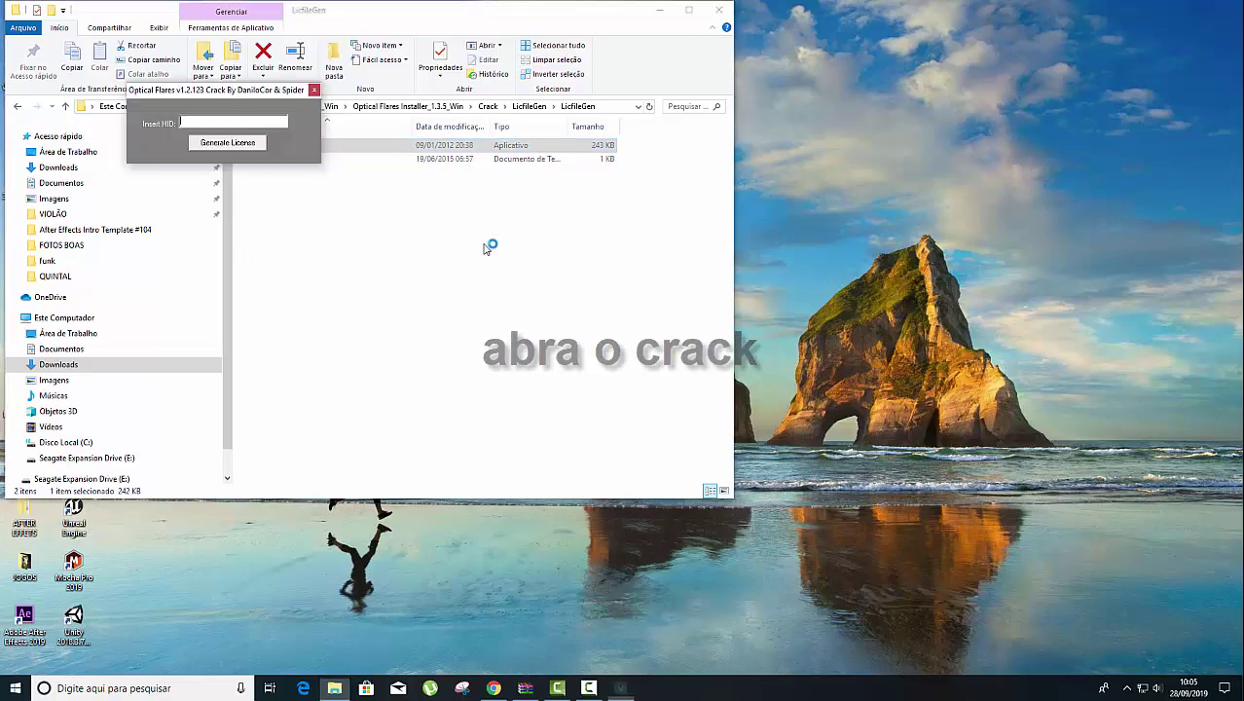
Step: Minimize Explorer, move the keygen window to the upper right, and start After Effects 2019
{"action": "left_click", "coordinate": [659, 10]}
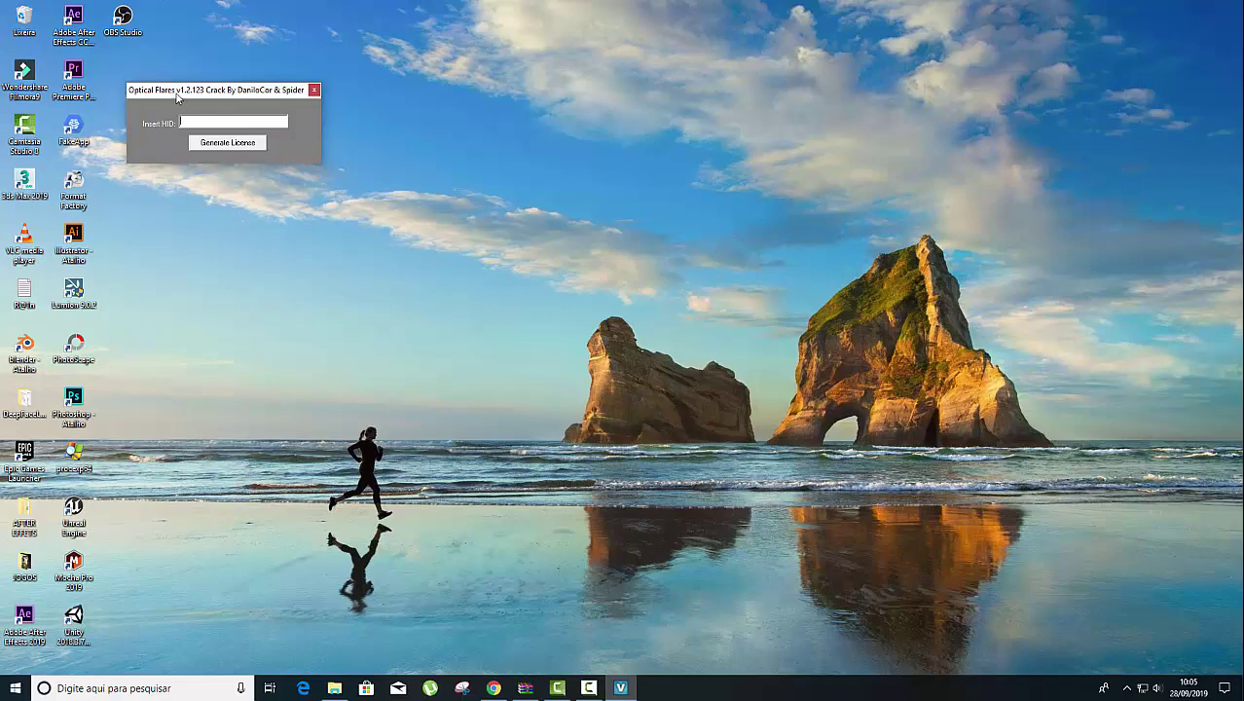
{"action": "left_click_drag", "start_coordinate": [177, 95], "coordinate": [997, 147]}
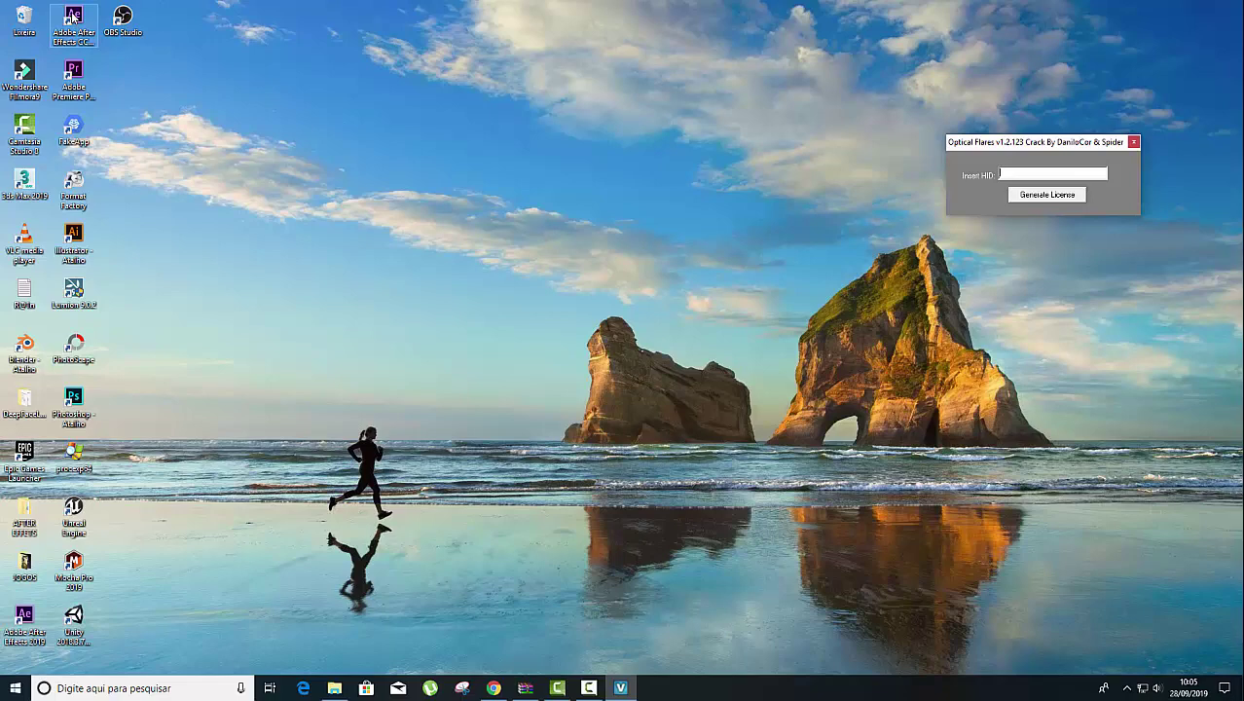
{"action": "double_click", "coordinate": [24, 628]}
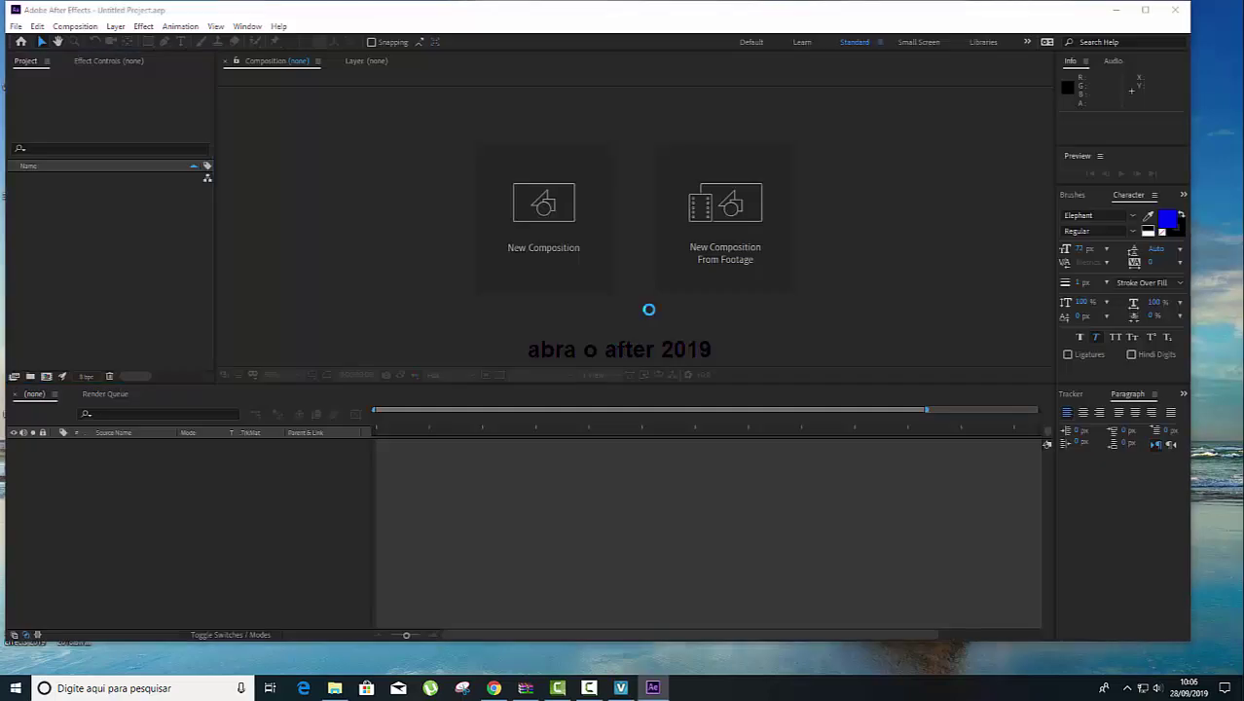
Step: Create Comp 1 with the HDTV 1080 29.97 preset: 1920x1080, 29.97 fps, 30 seconds
{"action": "left_click", "coordinate": [564, 252]}
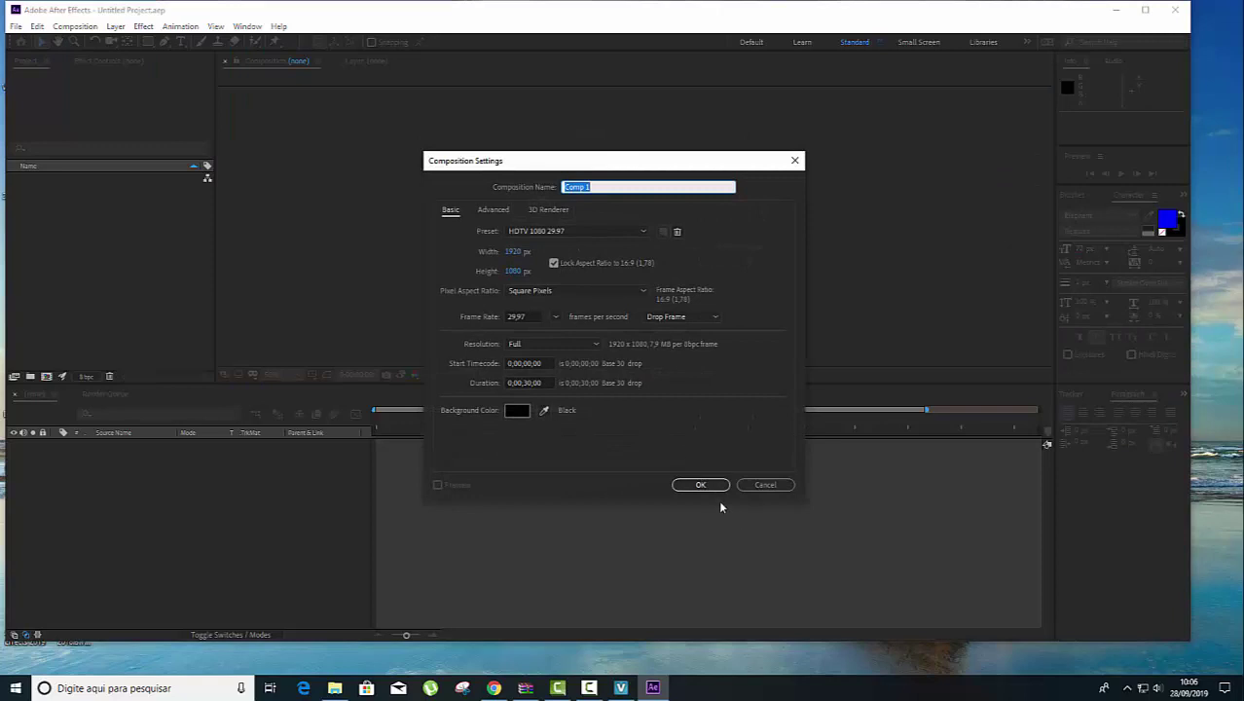
{"action": "left_click", "coordinate": [705, 485]}
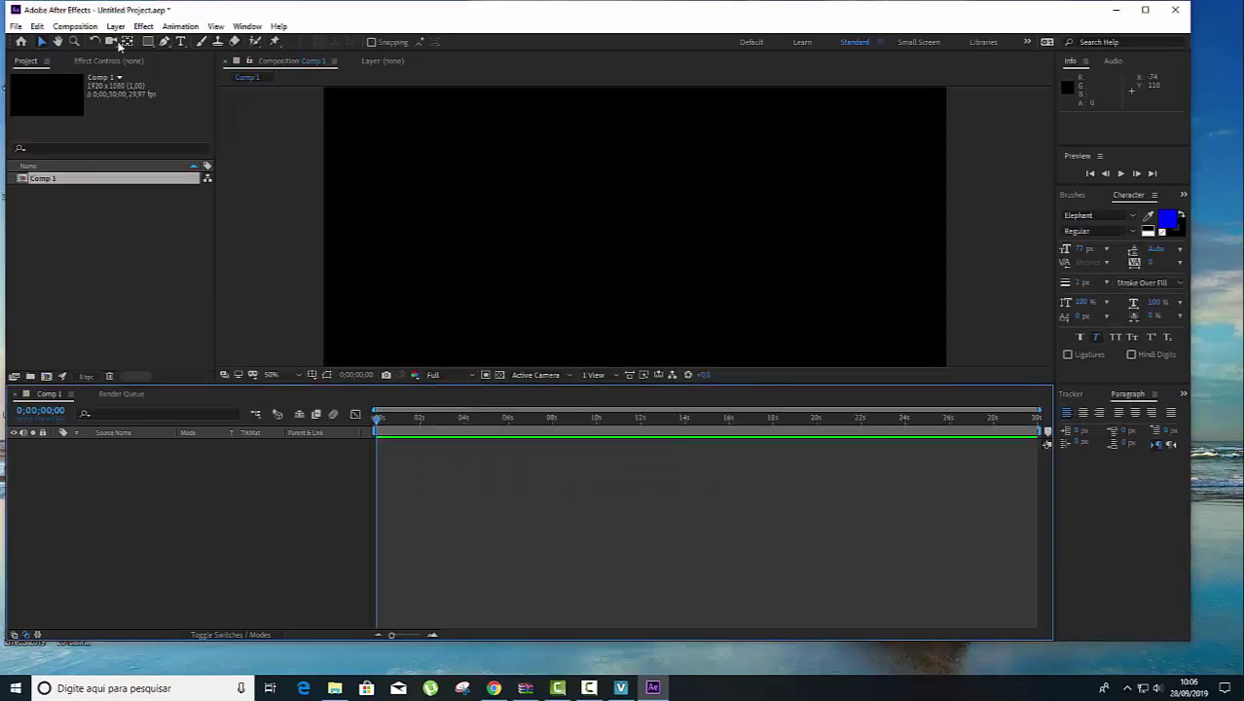
Step: Add a 1920x1080 black solid layer, Black Solid 1, via Layer > New > Solid
{"action": "left_click", "coordinate": [115, 26]}
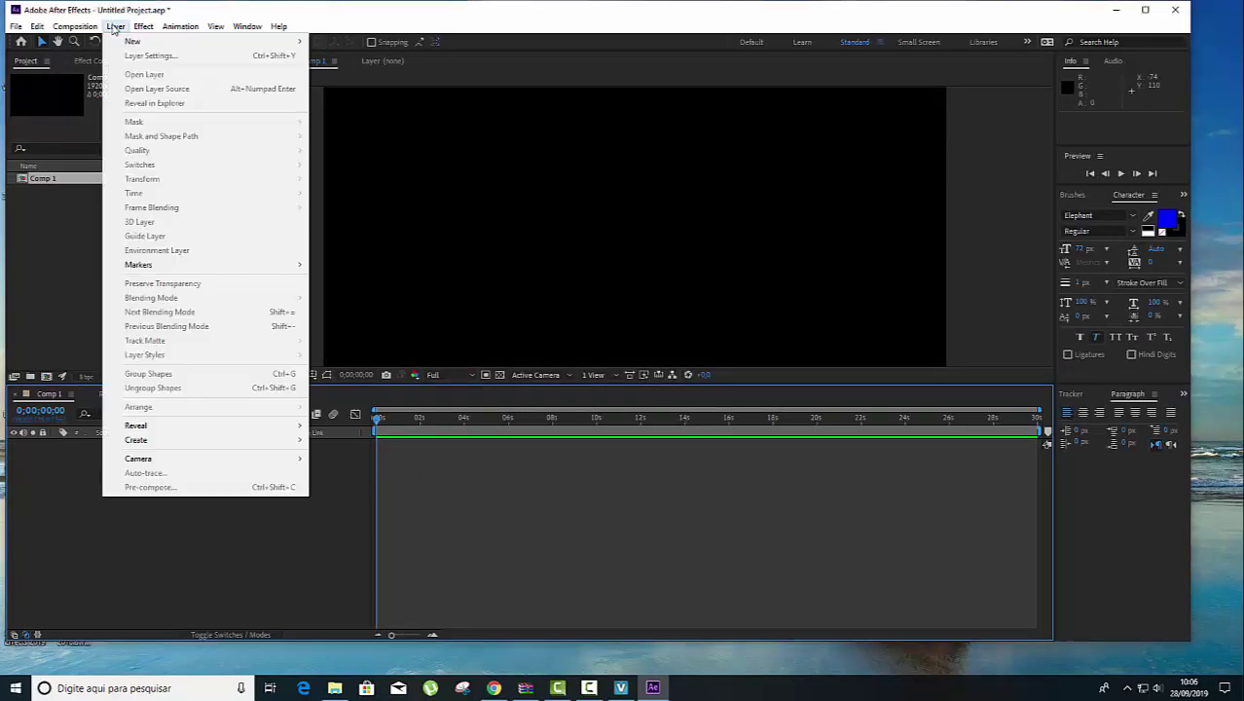
{"action": "key", "text": "alt+h"}
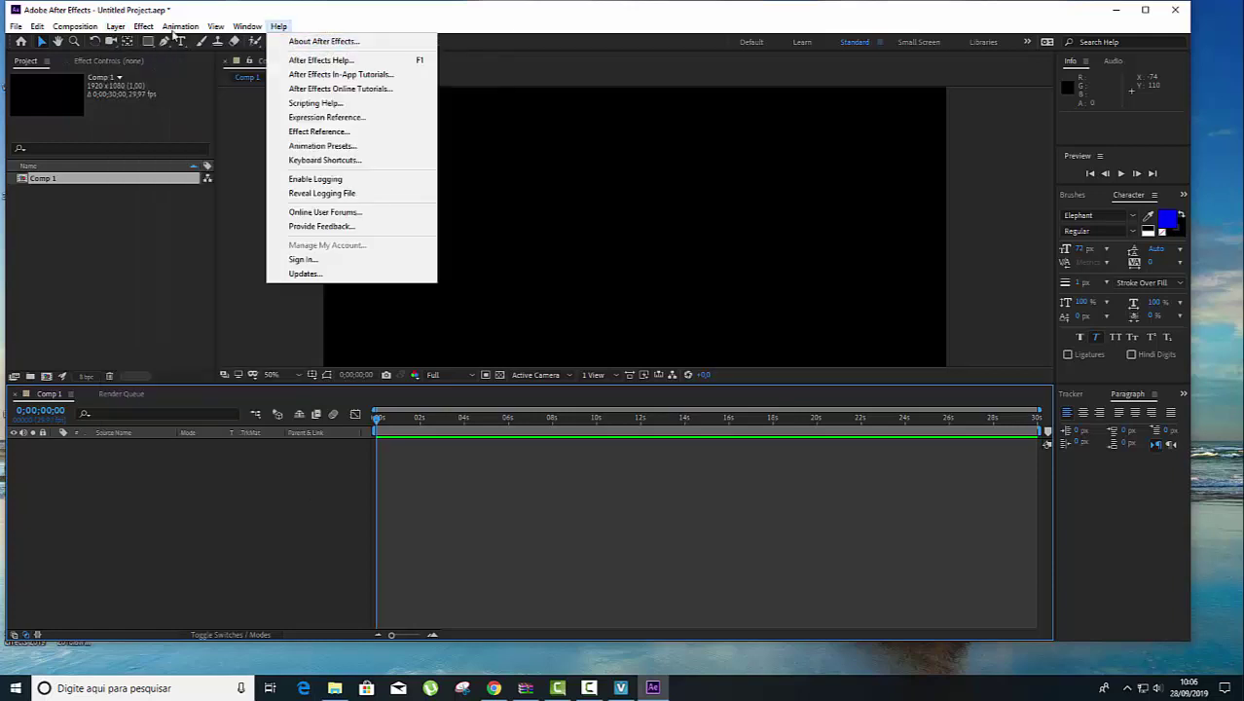
{"action": "mouse_move", "coordinate": [115, 26]}
{"action": "mouse_move", "coordinate": [202, 42]}
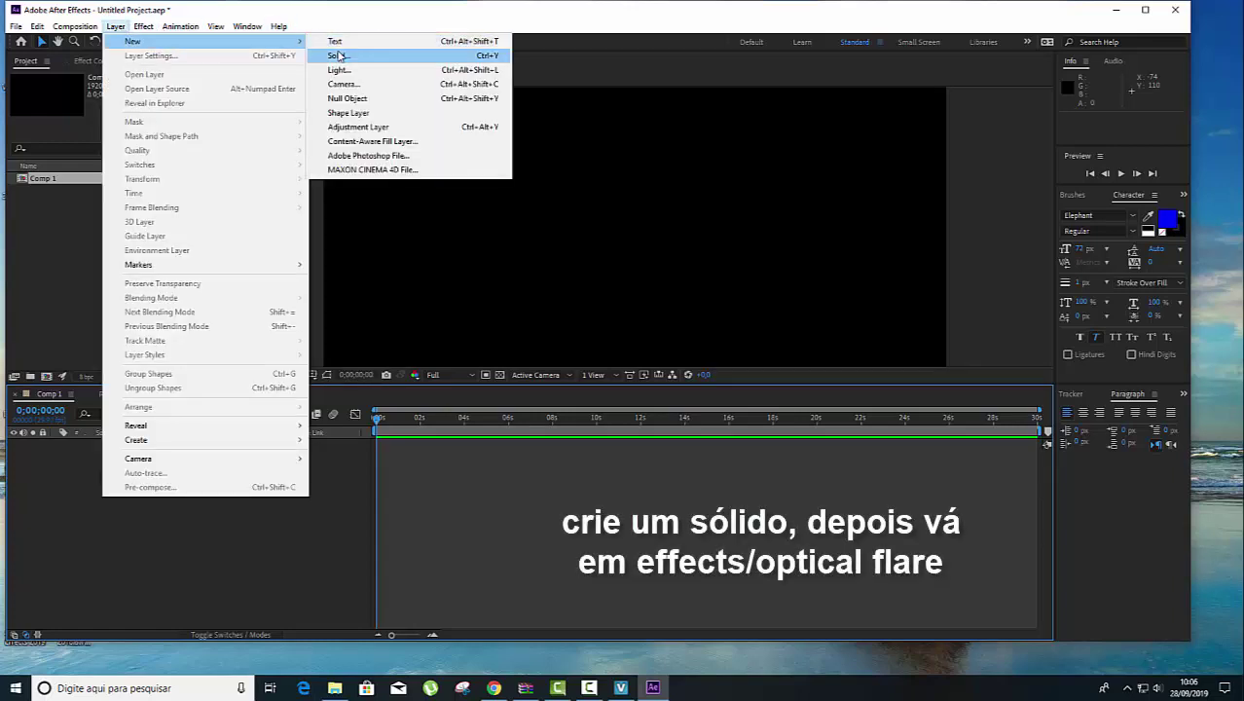
{"action": "left_click", "coordinate": [336, 55]}
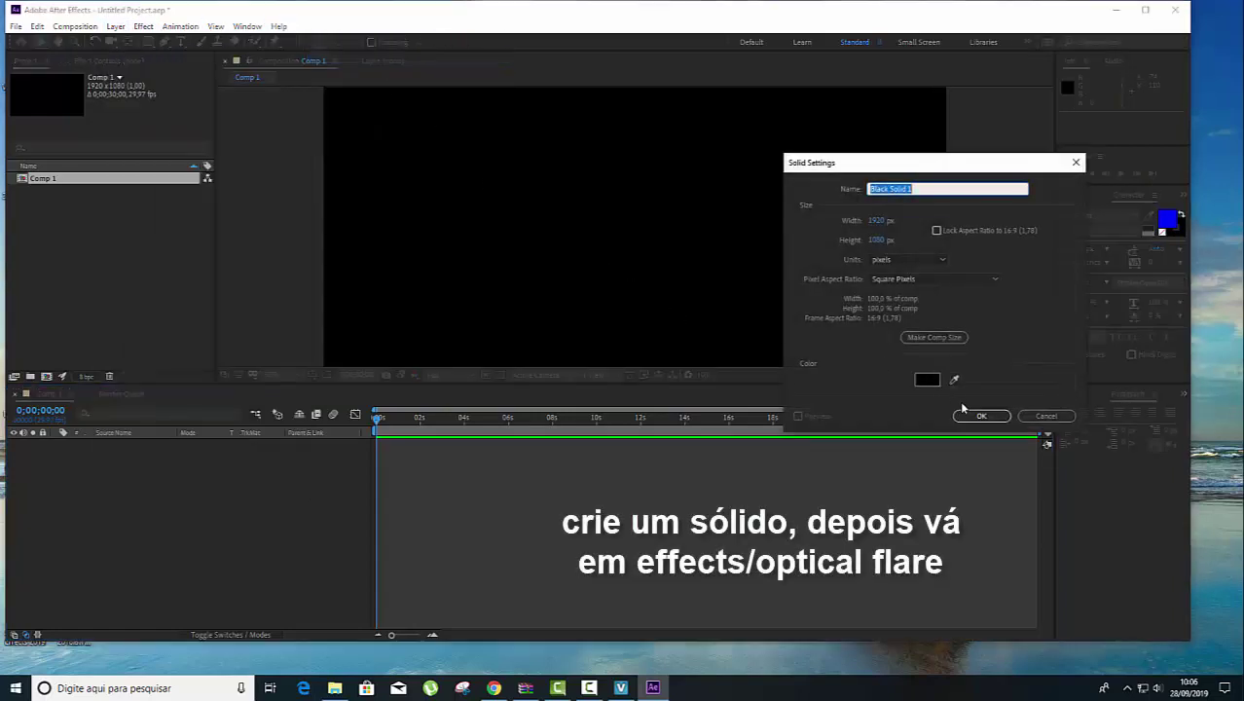
{"action": "left_click", "coordinate": [979, 415]}
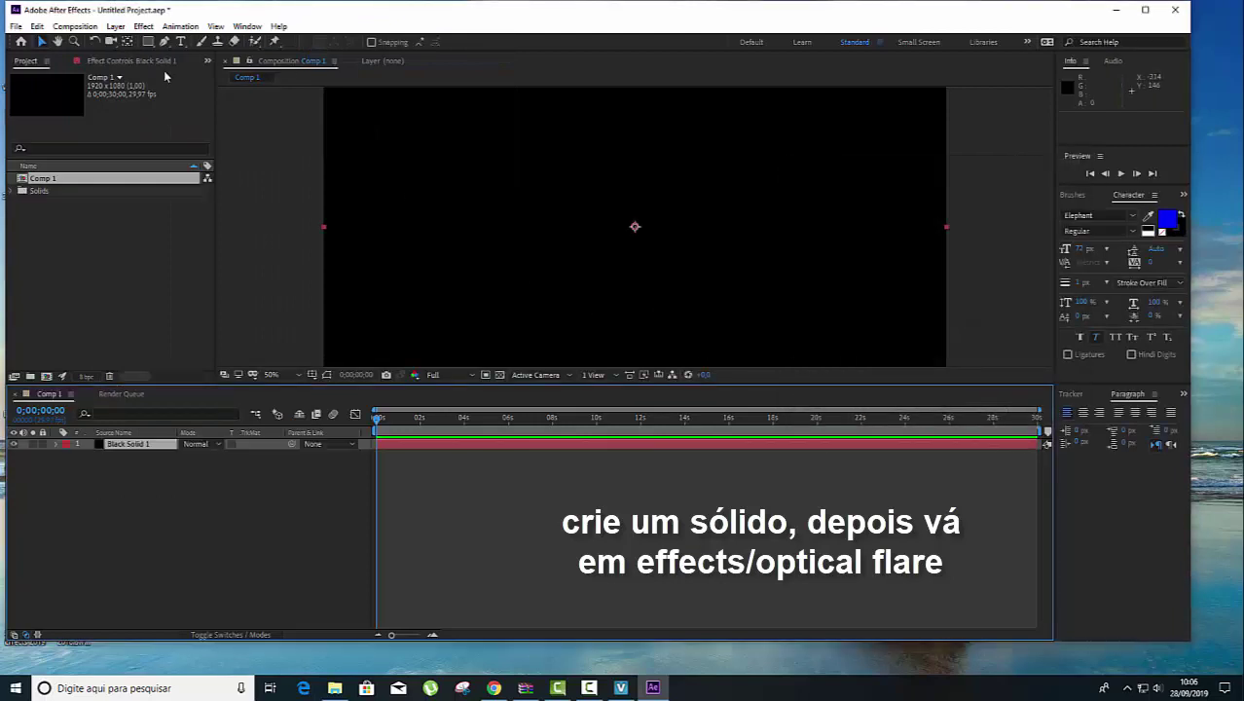
Step: Apply Effect > Video Copilot > Optical Flares to Black Solid 1, bringing up the license notice
{"action": "left_click", "coordinate": [143, 26]}
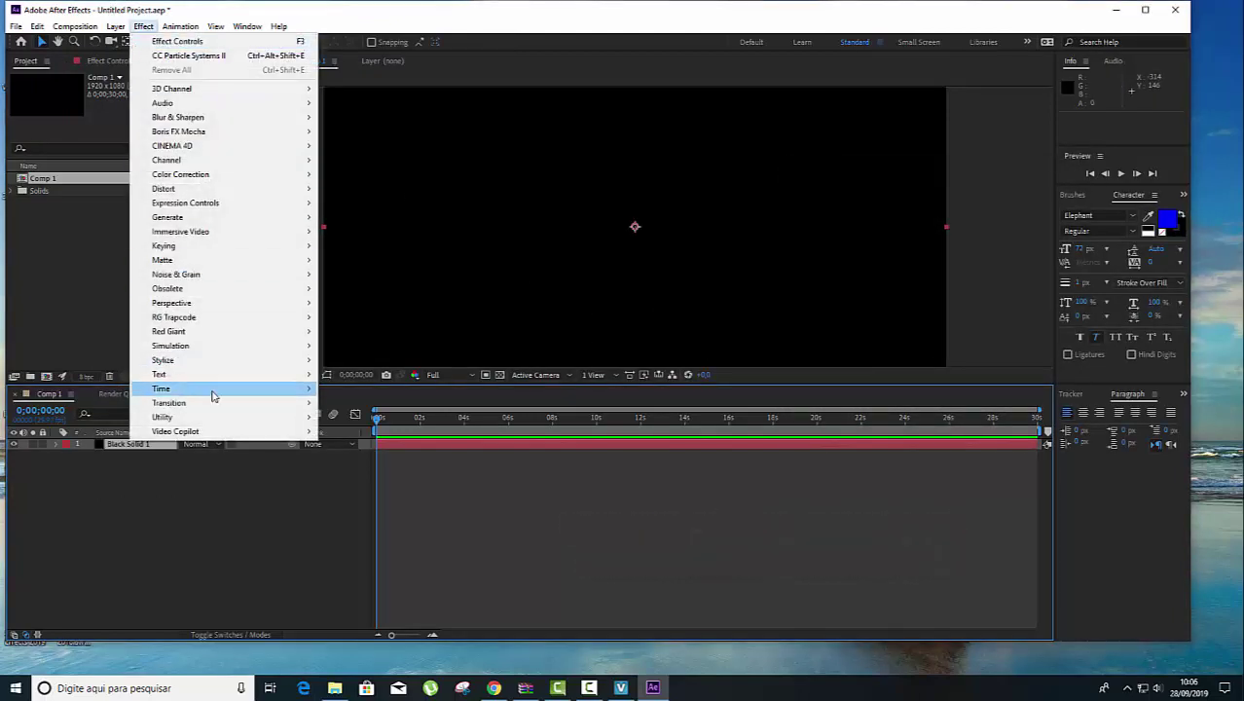
{"action": "mouse_move", "coordinate": [242, 434]}
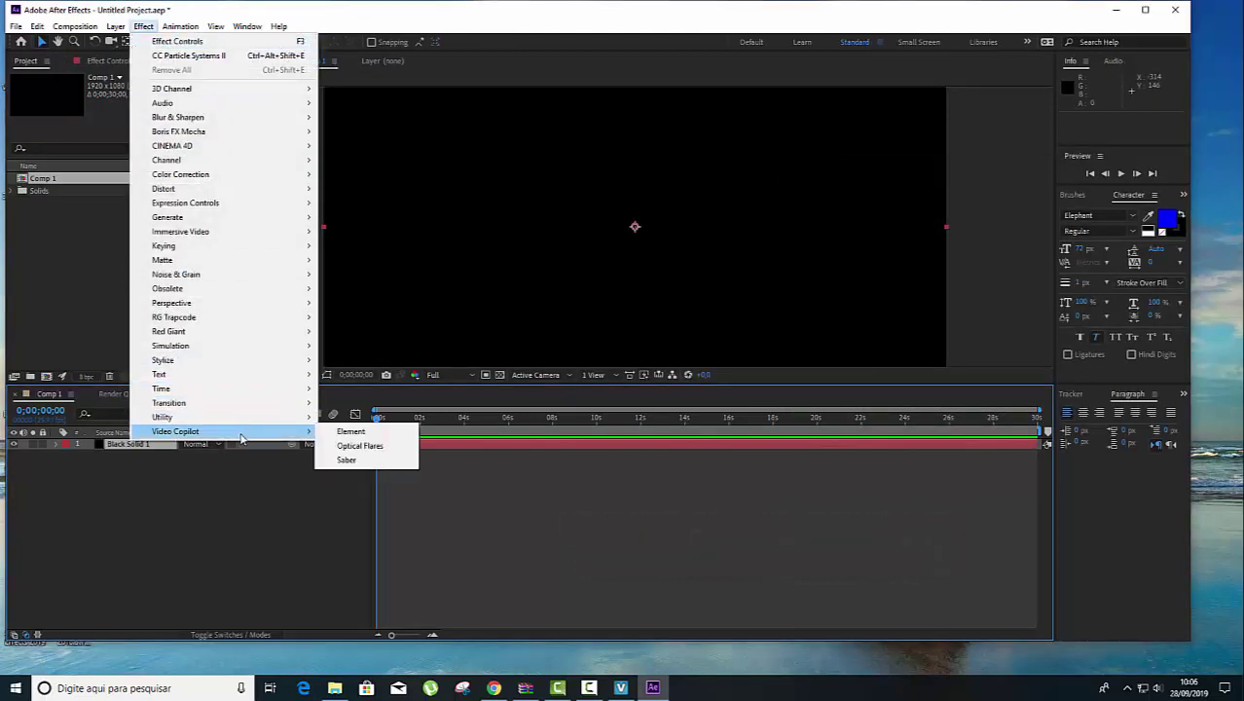
{"action": "left_click", "coordinate": [363, 448]}
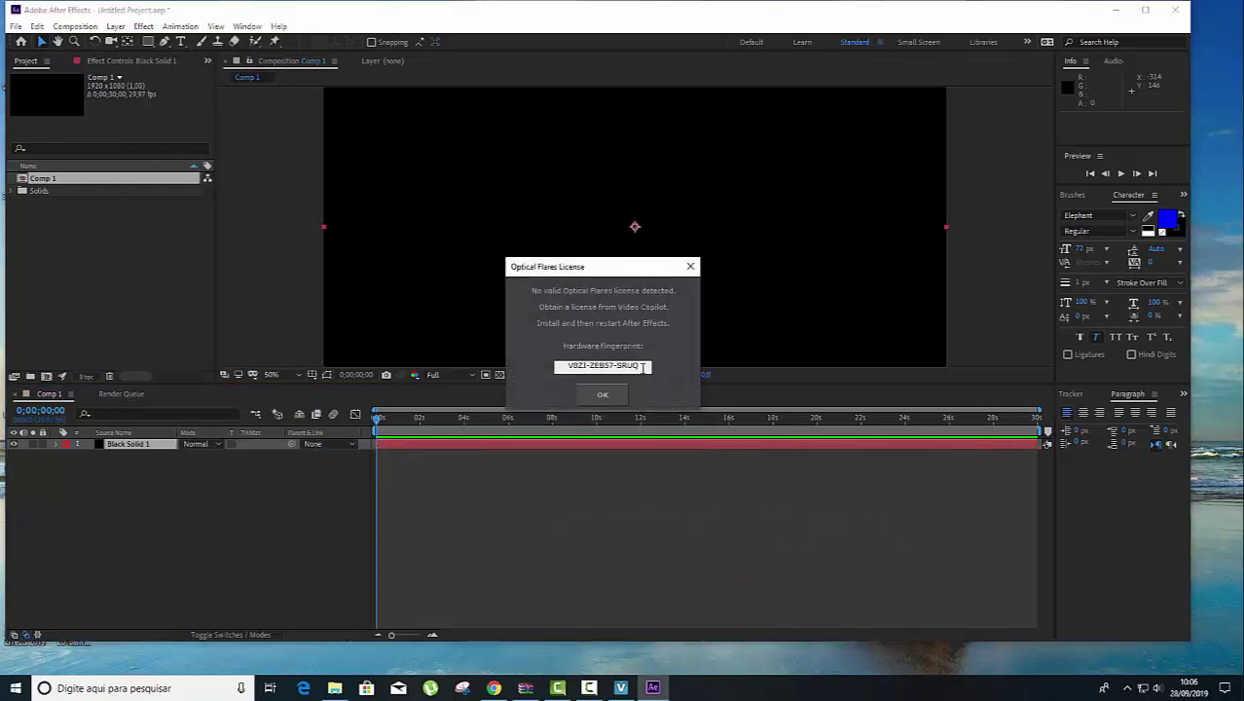
Step: Copy the hardware fingerprint from the Optical Flares License dialog, then dismiss the dialog
{"action": "left_click_drag", "start_coordinate": [643, 366], "coordinate": [562, 366]}
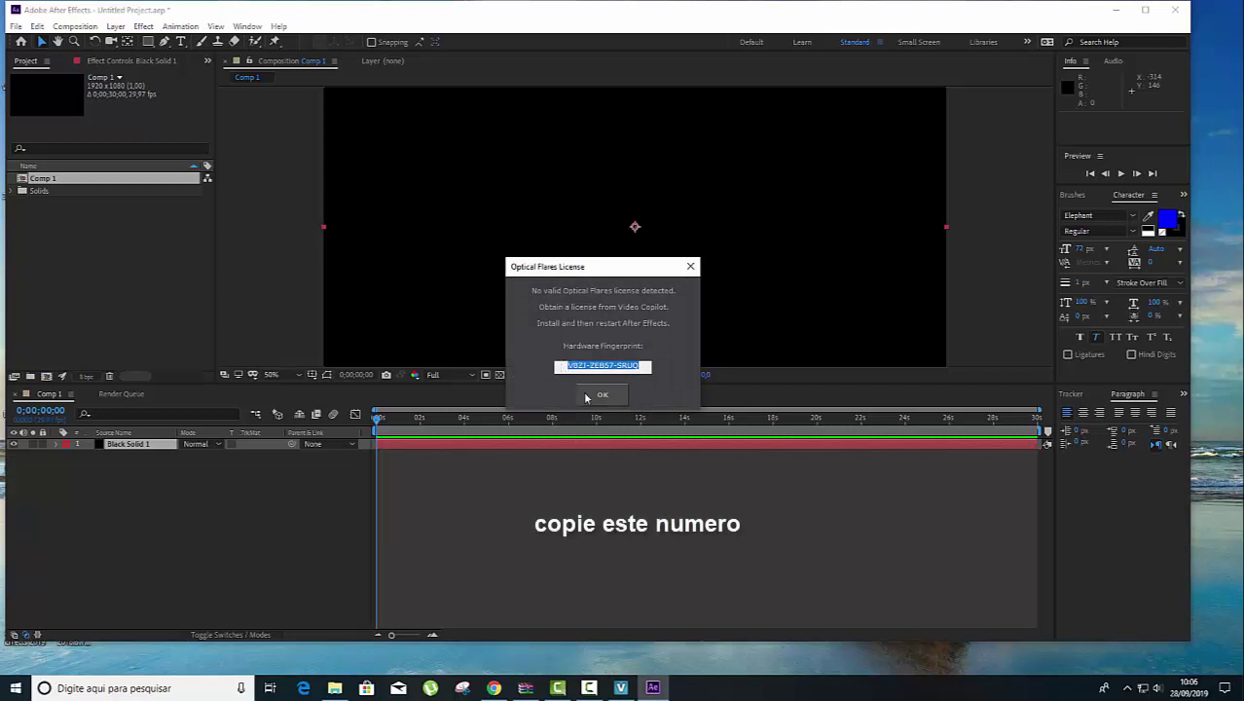
{"action": "right_click", "coordinate": [607, 367]}
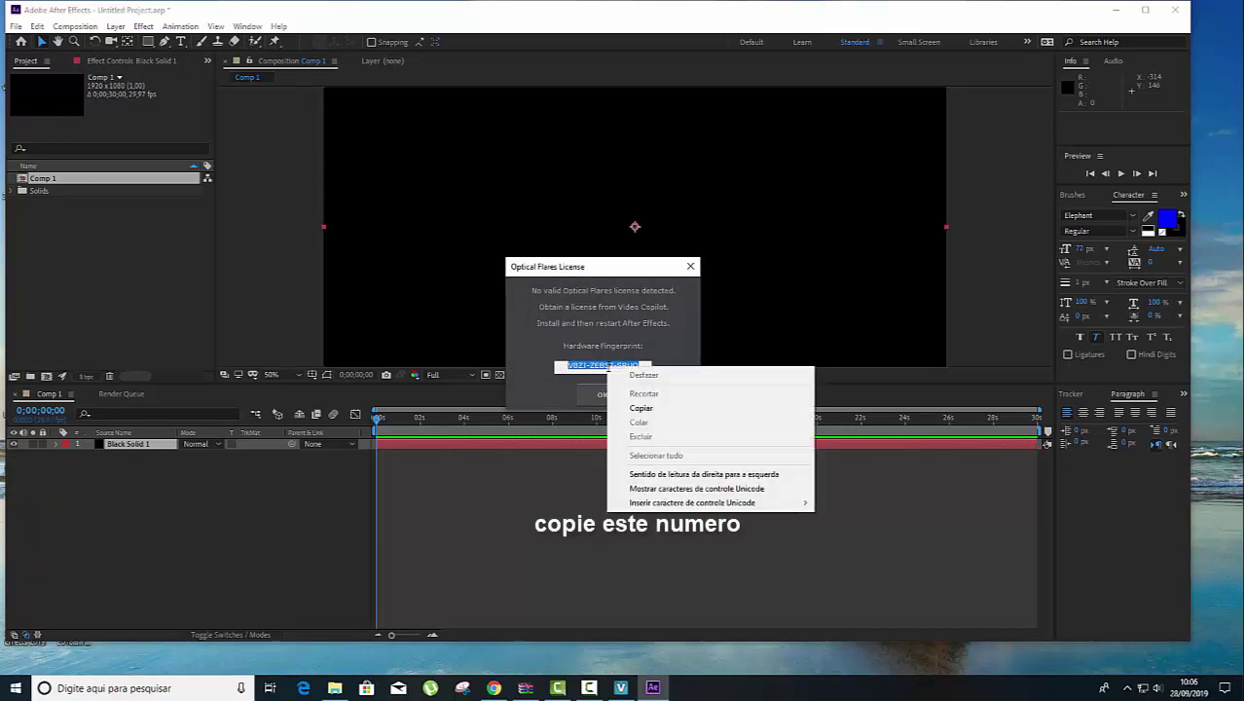
{"action": "left_click", "coordinate": [649, 409]}
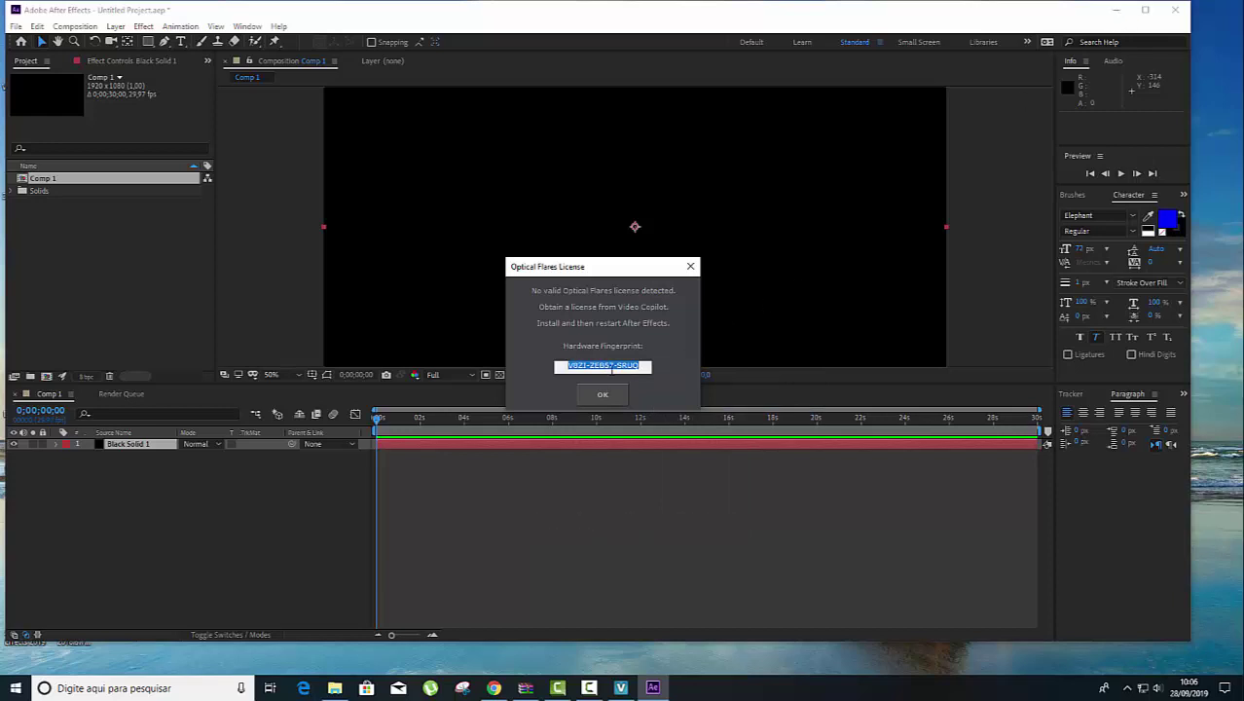
{"action": "left_click", "coordinate": [602, 394]}
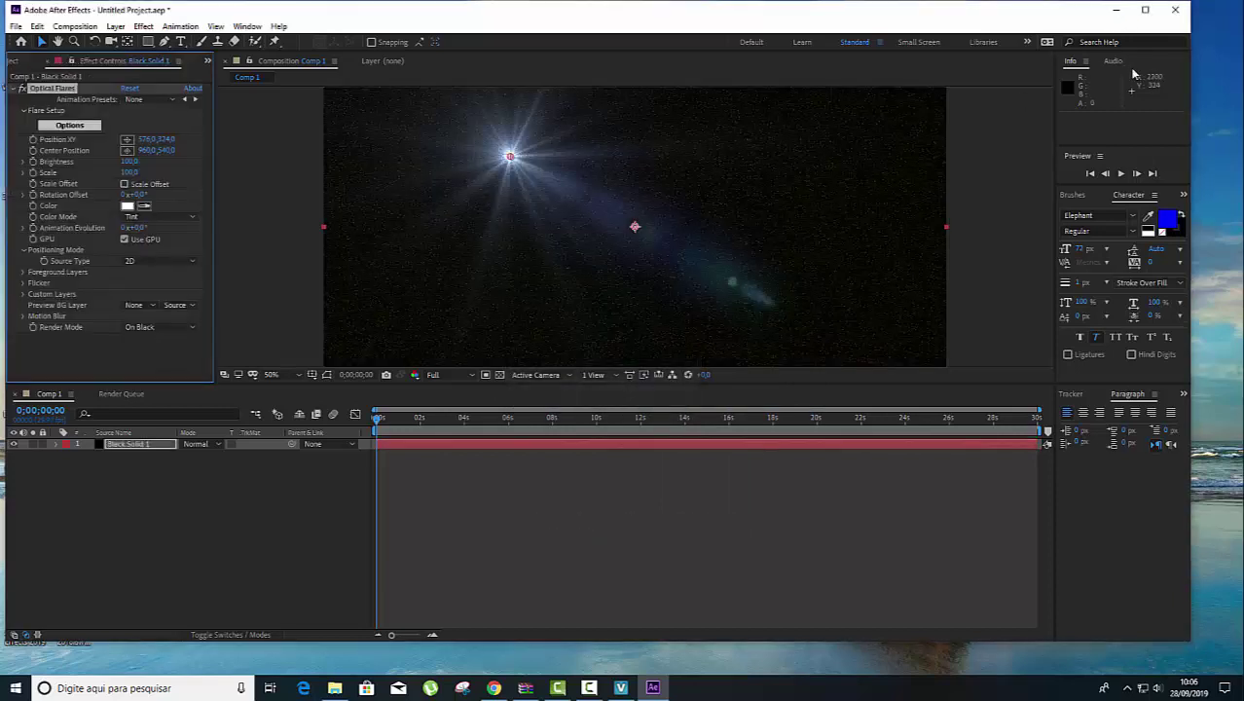
Step: Paste the hardware fingerprint into the keygen's HID field and save the generated license to Área de Trabalho
{"action": "left_click", "coordinate": [1115, 12]}
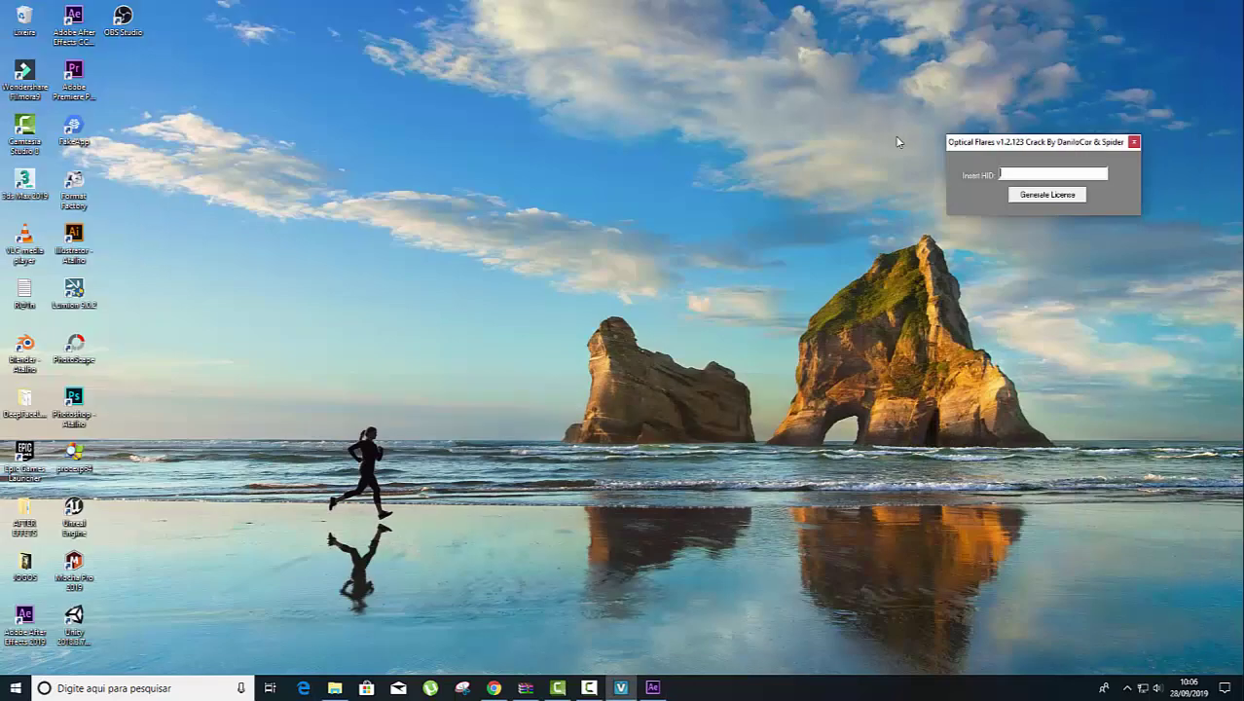
{"action": "right_click", "coordinate": [1034, 175]}
{"action": "left_click", "coordinate": [1066, 229]}
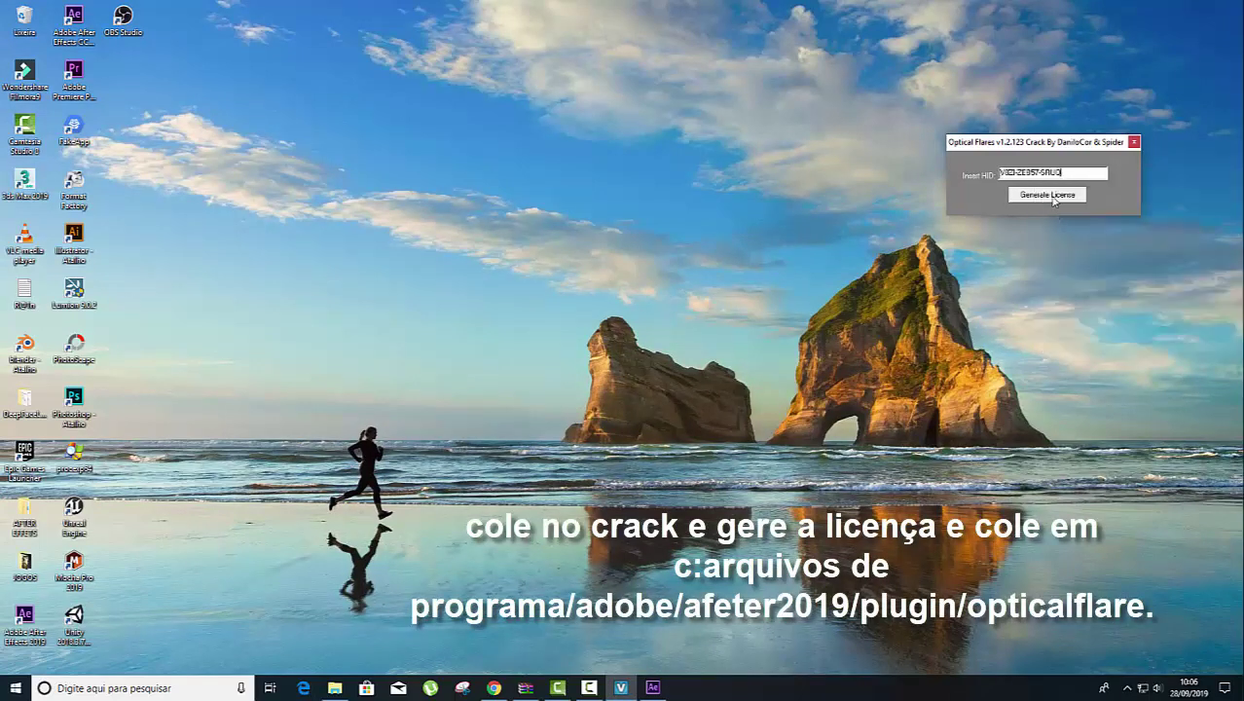
{"action": "left_click", "coordinate": [1053, 199]}
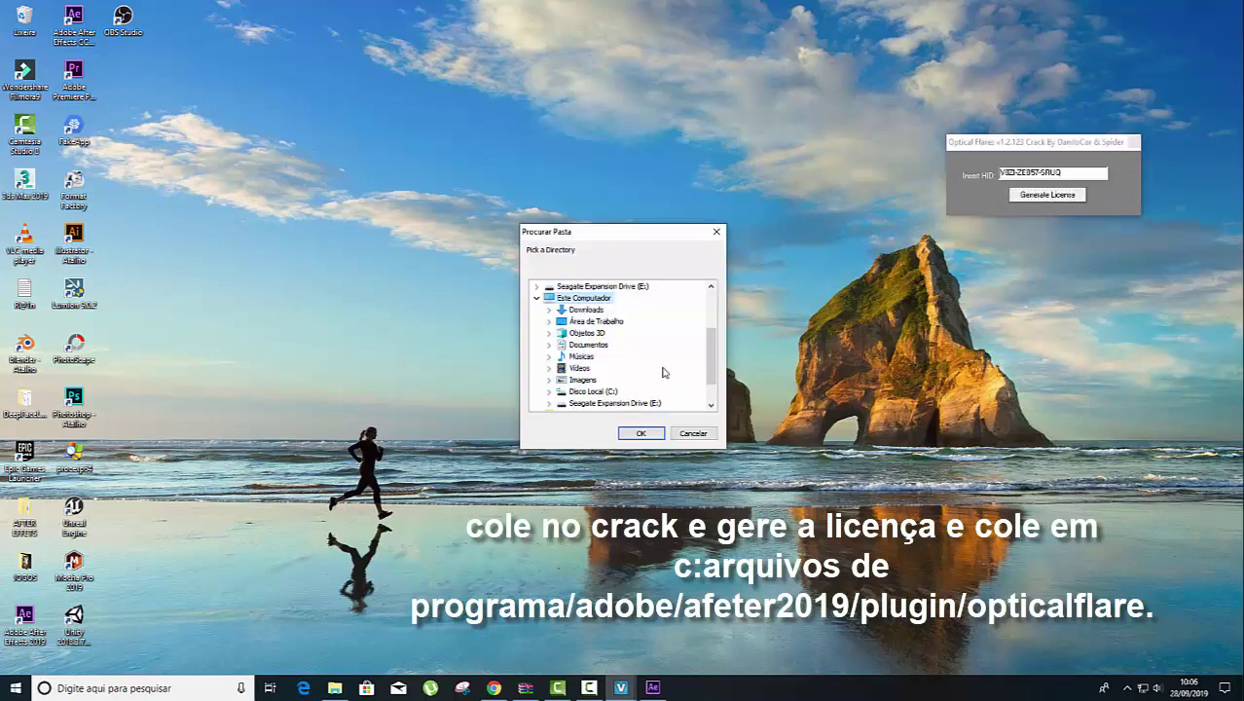
{"action": "left_click", "coordinate": [593, 323]}
{"action": "left_click", "coordinate": [640, 434]}
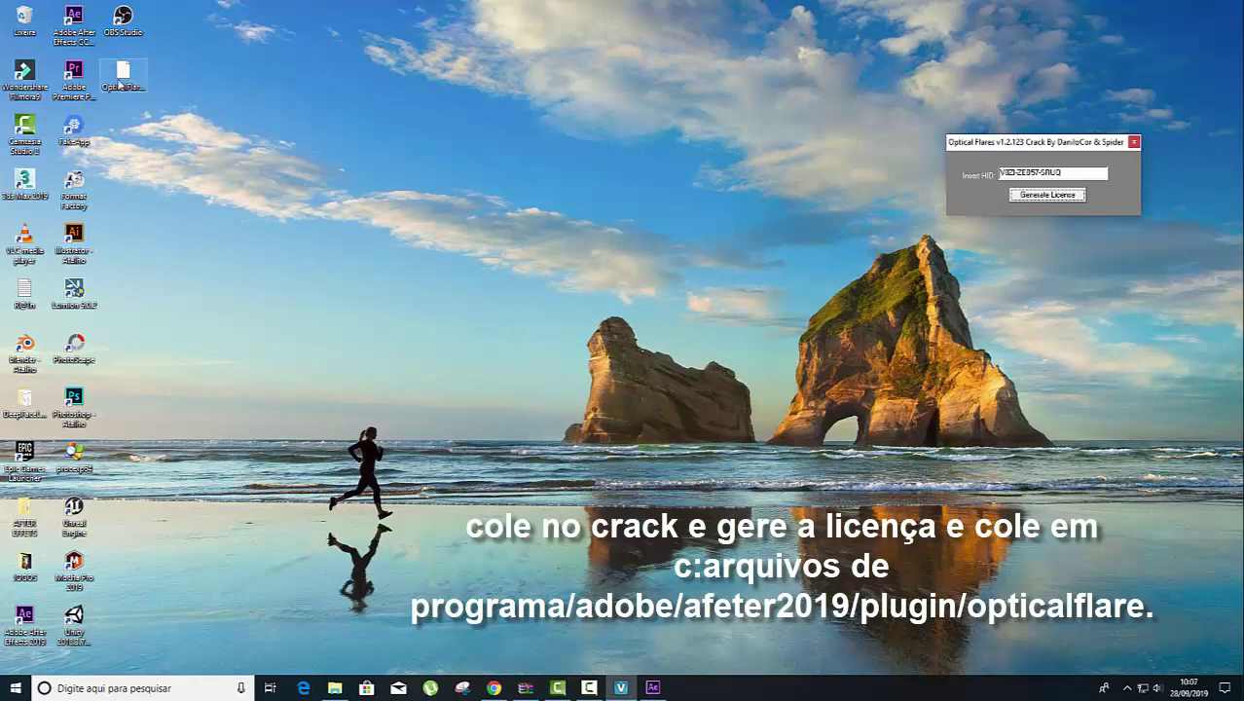
Step: Close the keygen, then bring After Effects back and close it
{"action": "left_click", "coordinate": [1134, 143]}
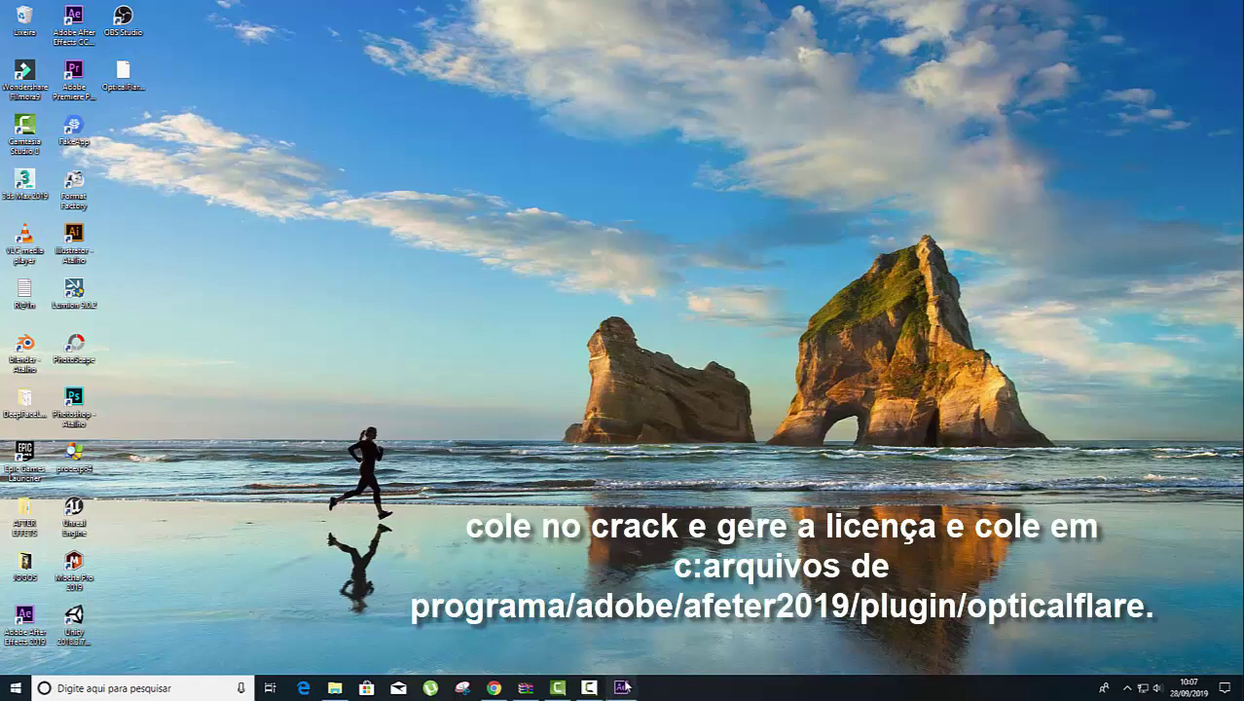
{"action": "left_click", "coordinate": [621, 687]}
{"action": "left_click", "coordinate": [1175, 10]}
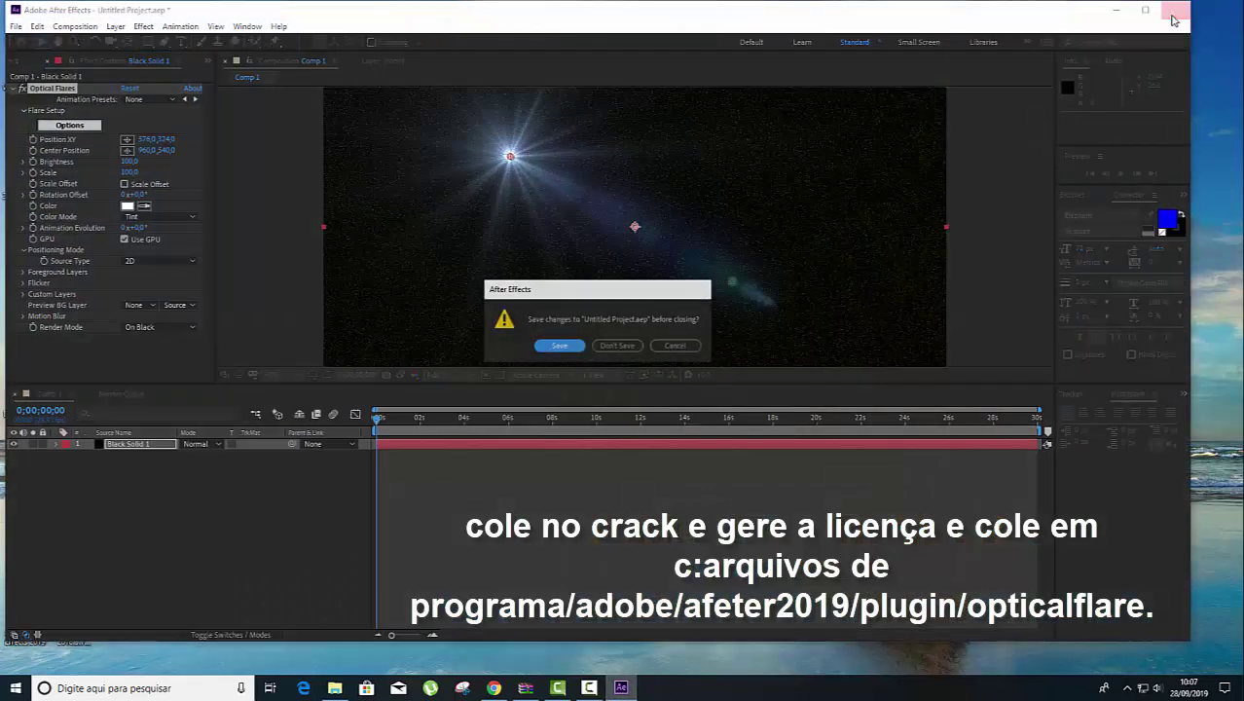
Step: Quit After Effects without saving and copy the OpticalFlaresLicense file on the desktop
{"action": "left_click", "coordinate": [623, 348]}
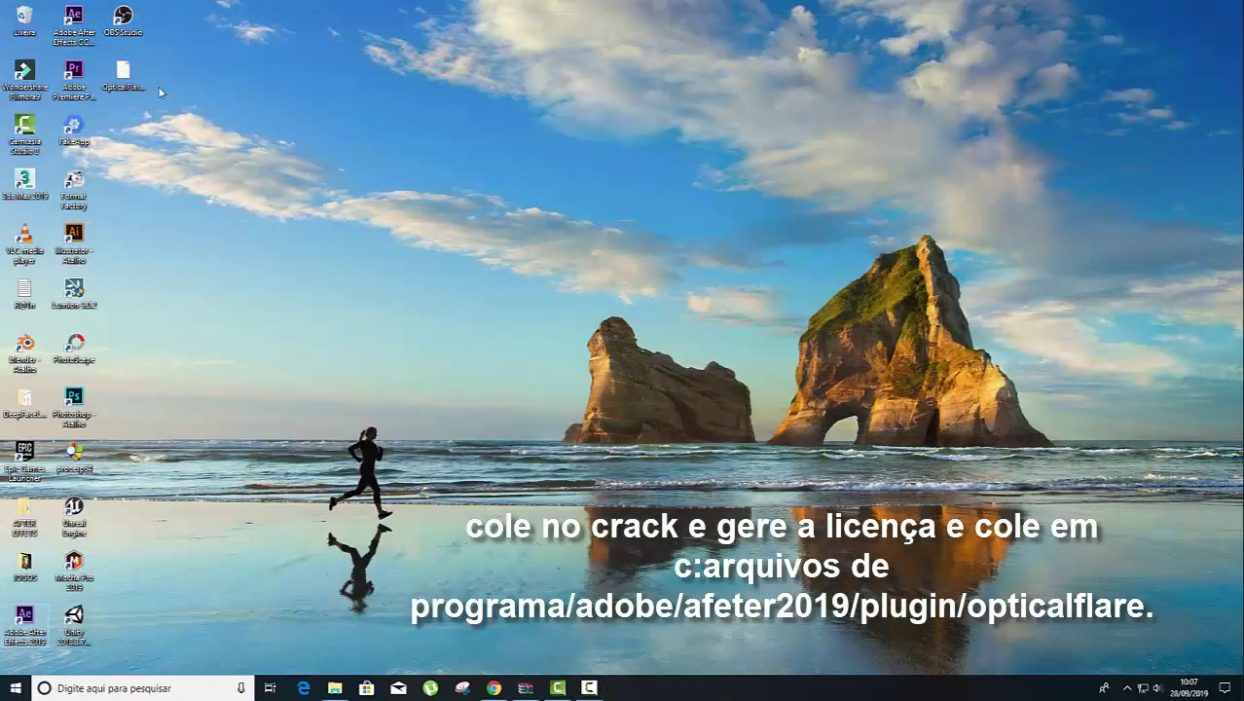
{"action": "right_click", "coordinate": [130, 70]}
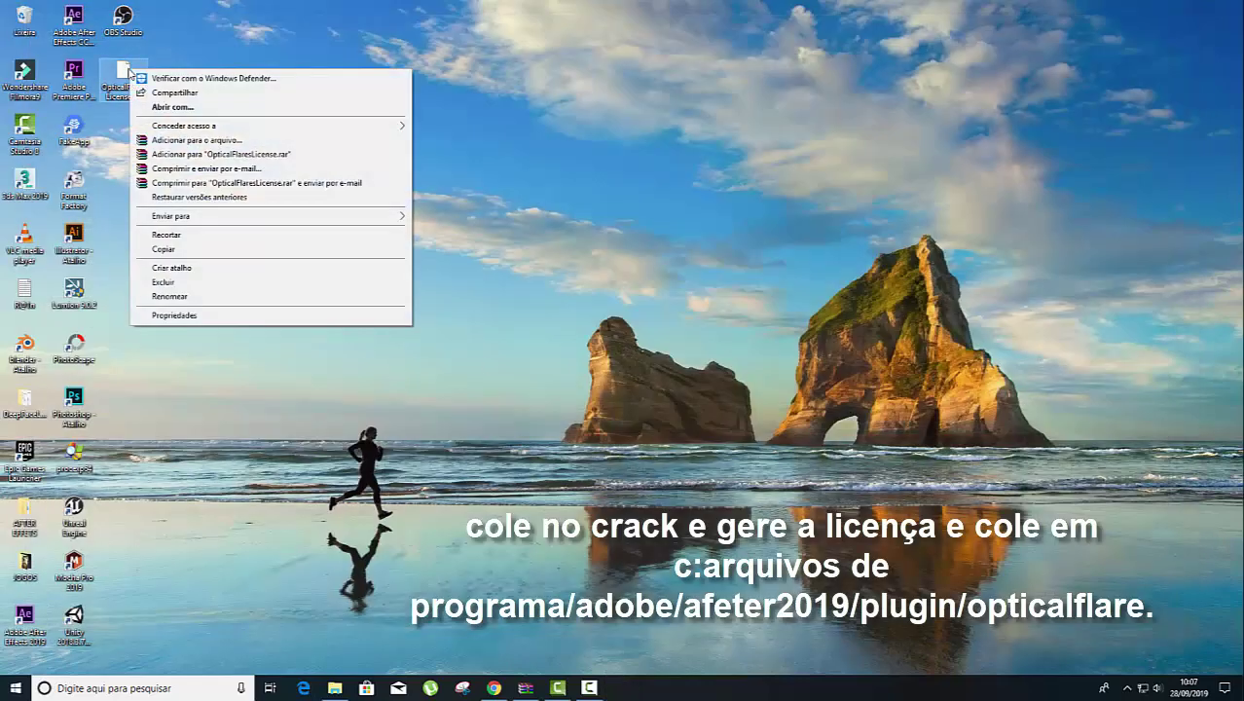
{"action": "left_click", "coordinate": [166, 250]}
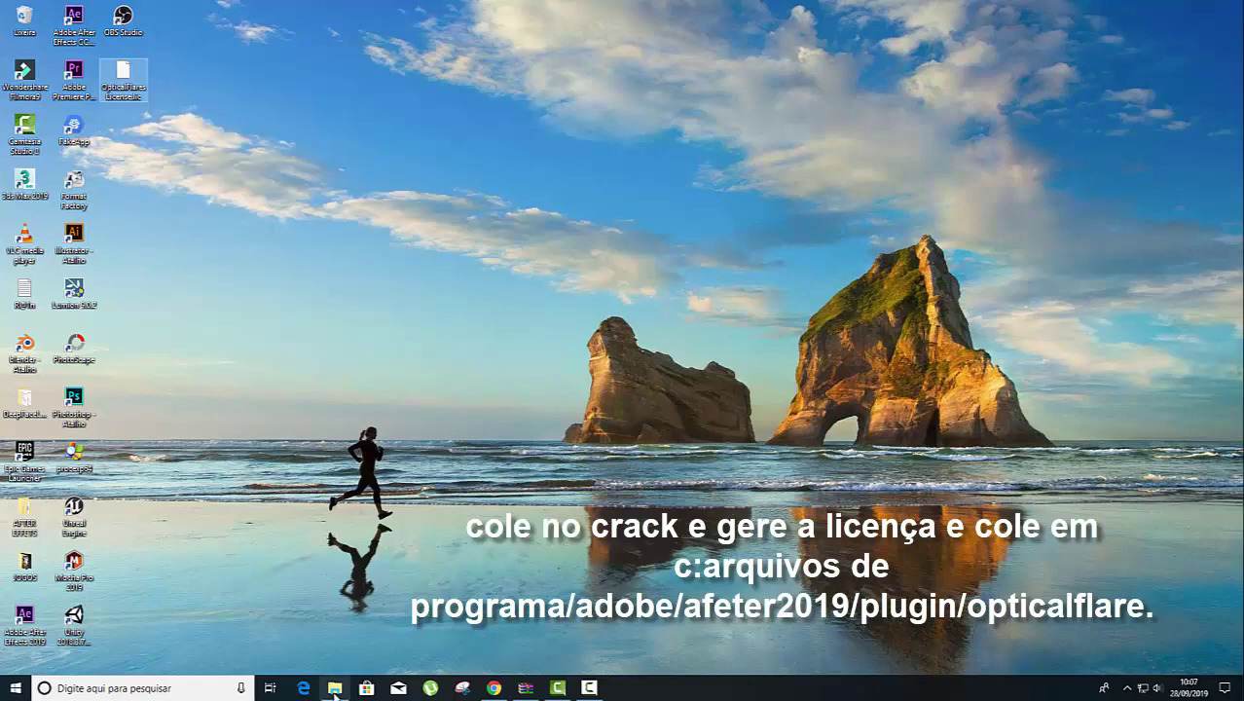
Step: Browse to C:\Arquivos de Programas\Adobe\Adobe After Effects CC 2019\Support Files\Plug-ins\Optical Flares
{"action": "left_click", "coordinate": [335, 690]}
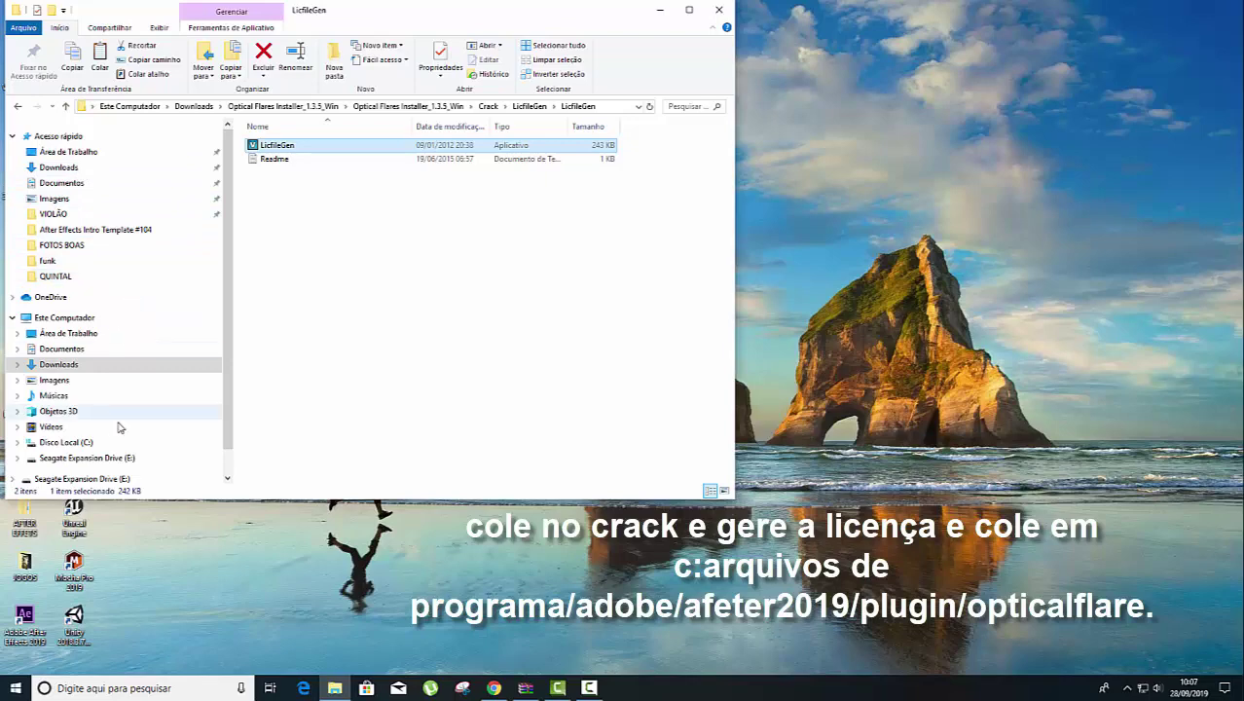
{"action": "left_click", "coordinate": [78, 442]}
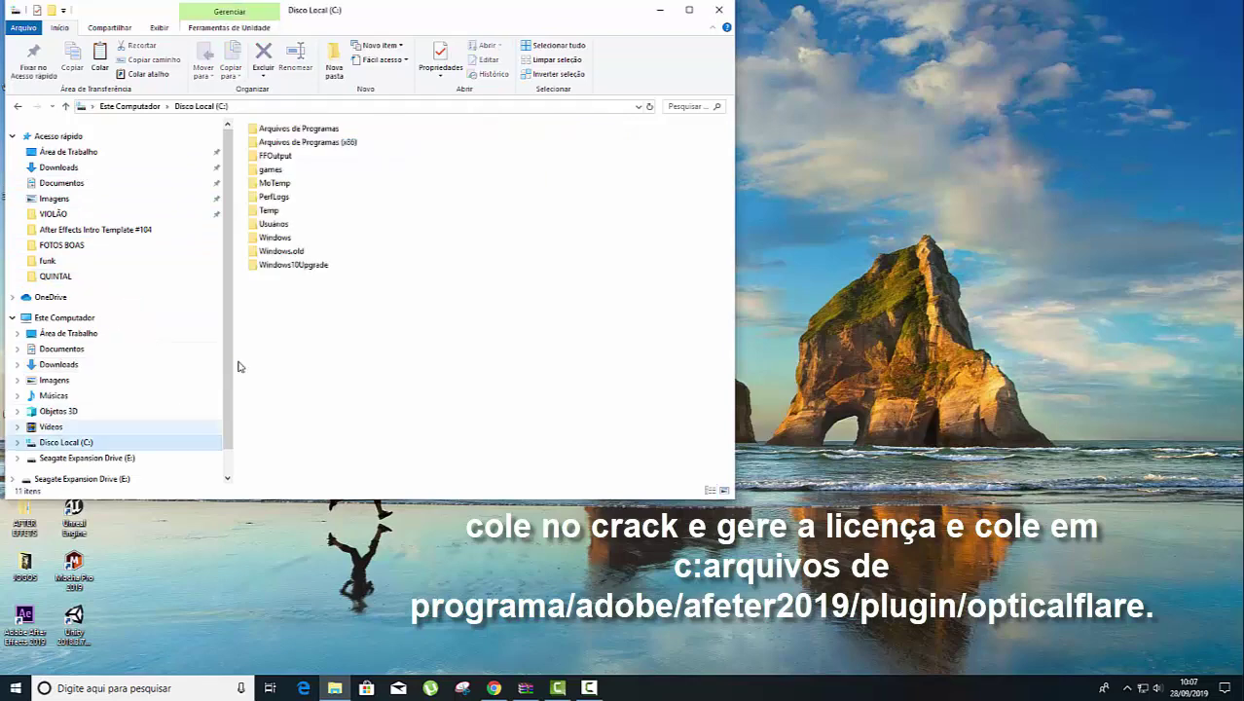
{"action": "double_click", "coordinate": [322, 134]}
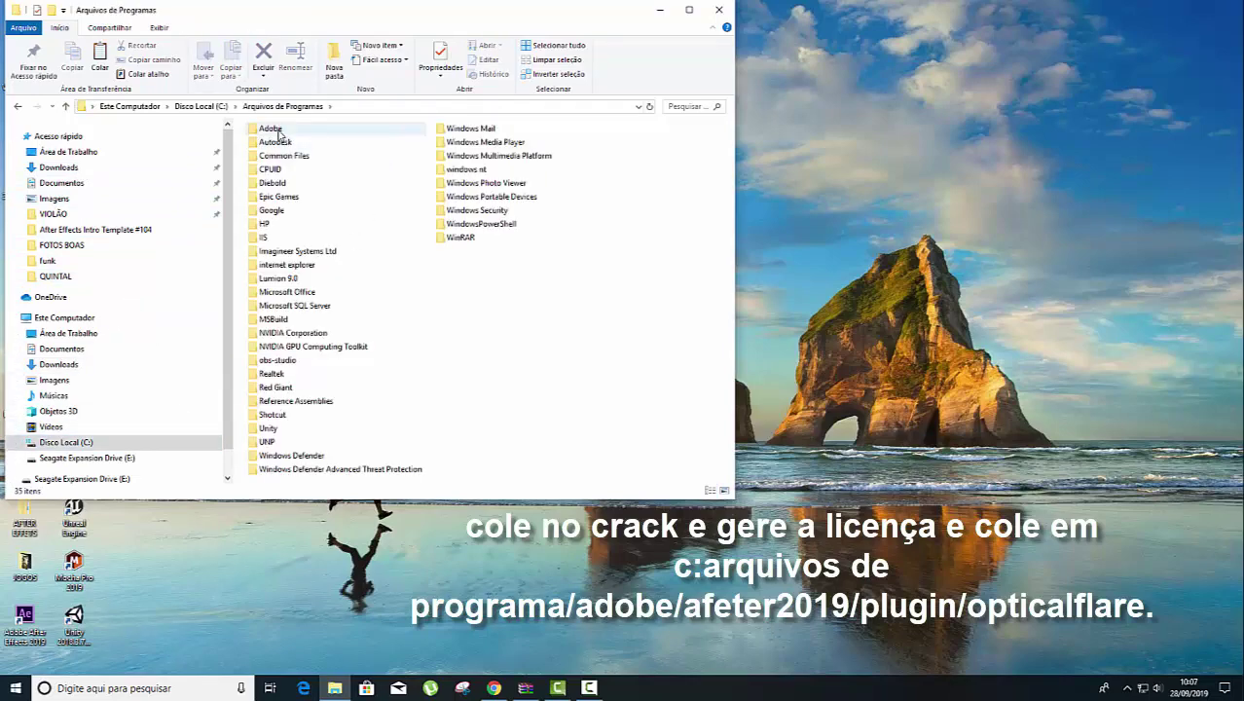
{"action": "double_click", "coordinate": [277, 132]}
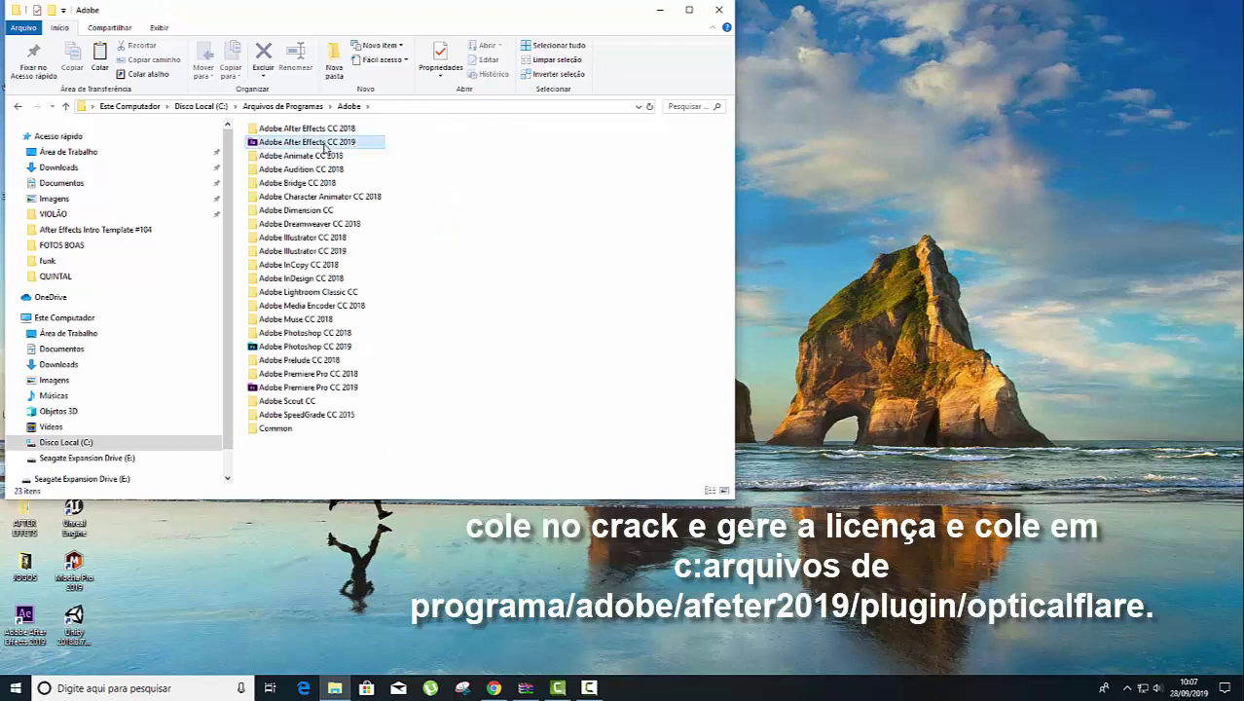
{"action": "double_click", "coordinate": [325, 146]}
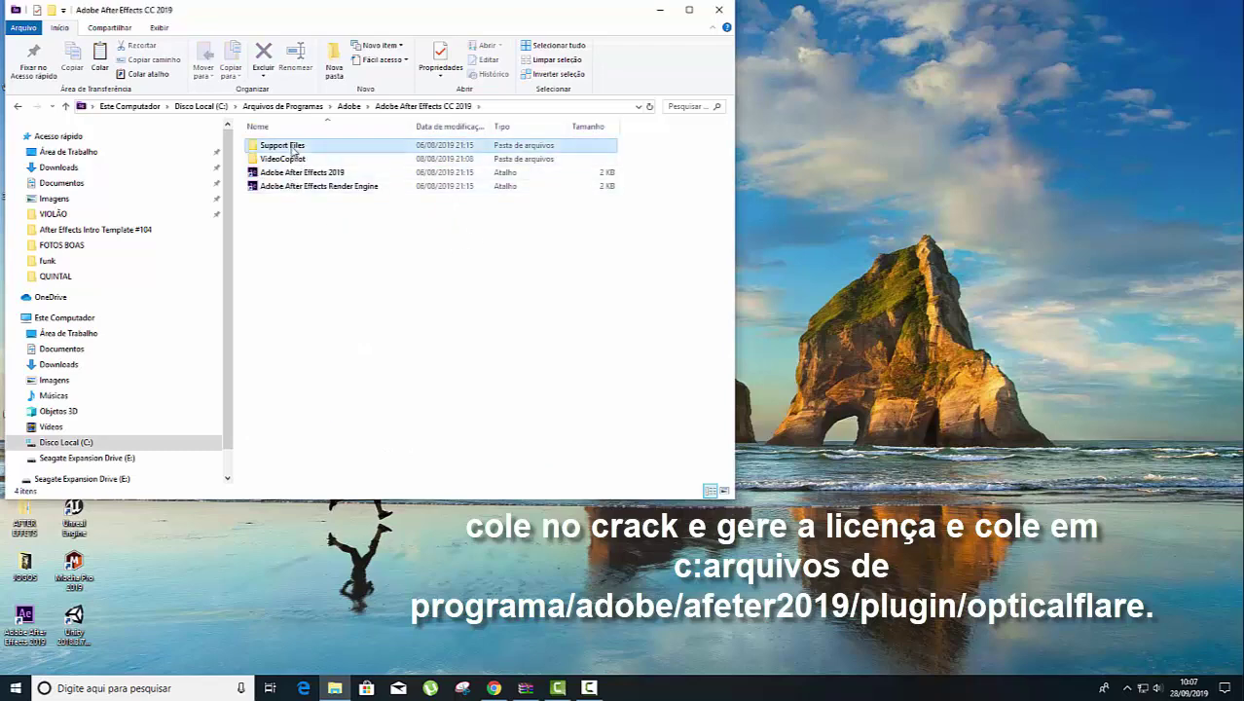
{"action": "double_click", "coordinate": [292, 146]}
{"action": "scroll", "coordinate": [344, 221], "scroll_direction": "down", "scroll_amount": 5}
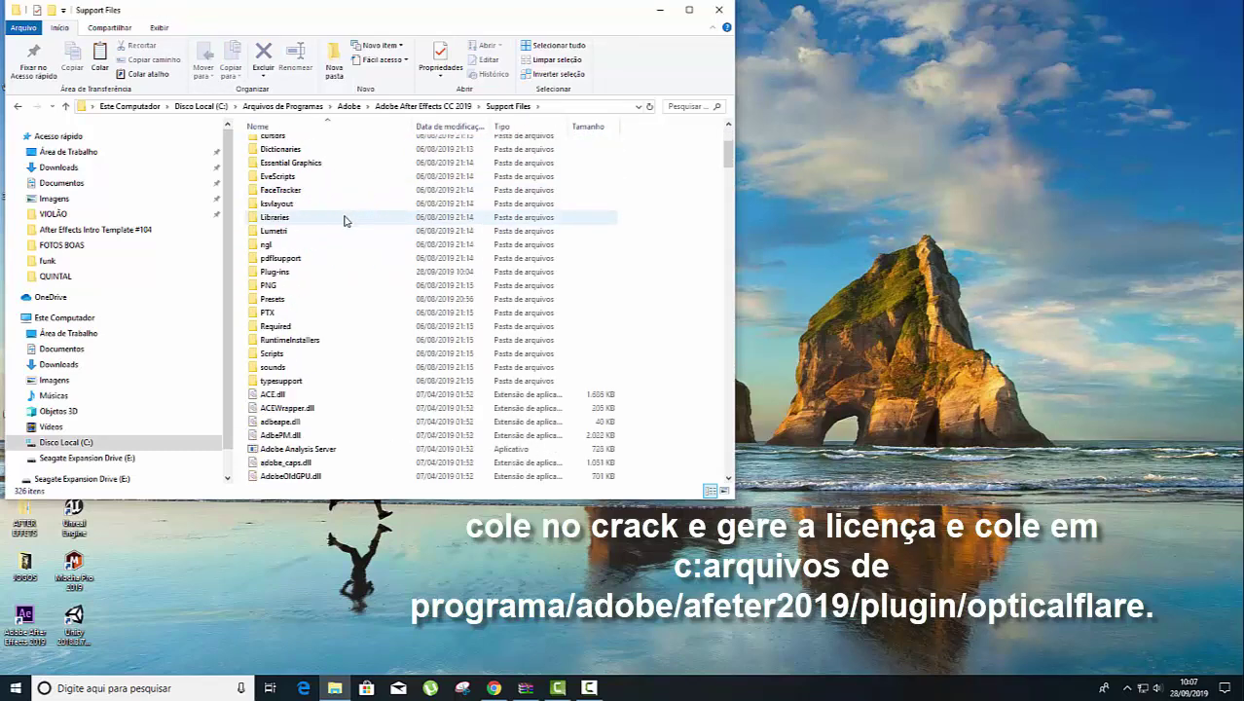
{"action": "double_click", "coordinate": [281, 272]}
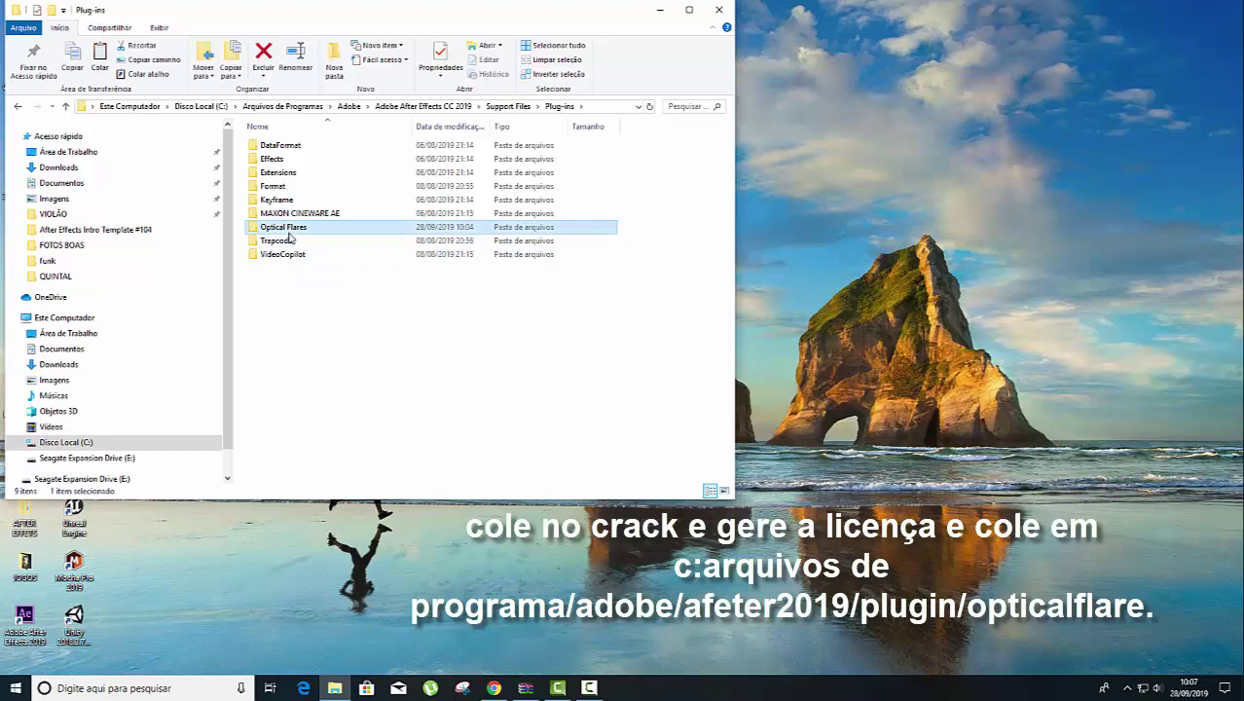
{"action": "double_click", "coordinate": [292, 227]}
Step: Paste OpticalFlaresLicense.lic into the folder with administrator permission, then close File Explorer
{"action": "right_click", "coordinate": [292, 230]}
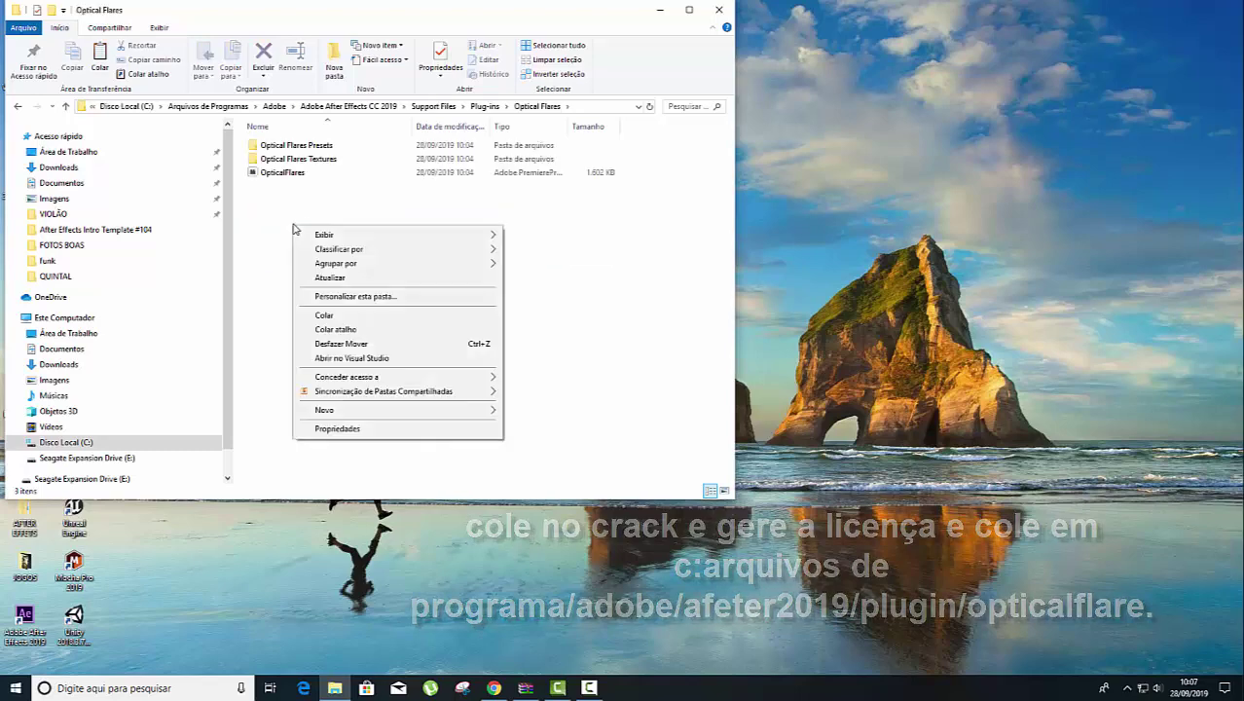
{"action": "left_click", "coordinate": [331, 314]}
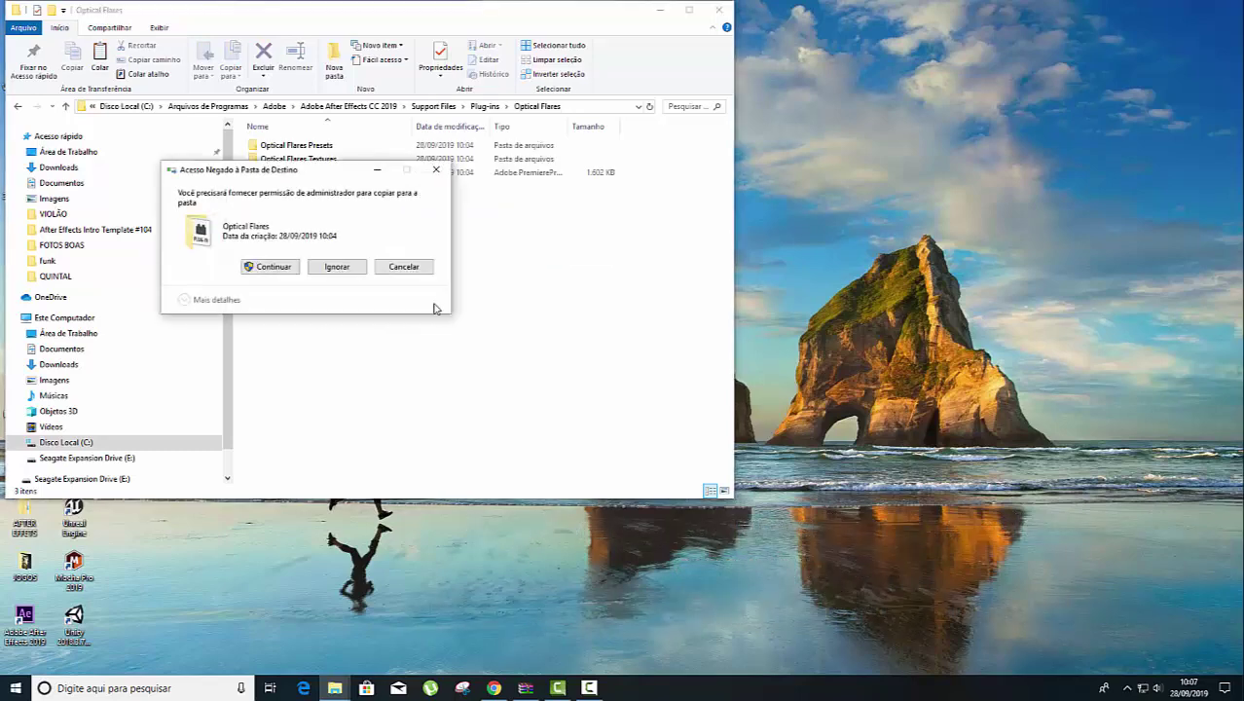
{"action": "left_click", "coordinate": [287, 269]}
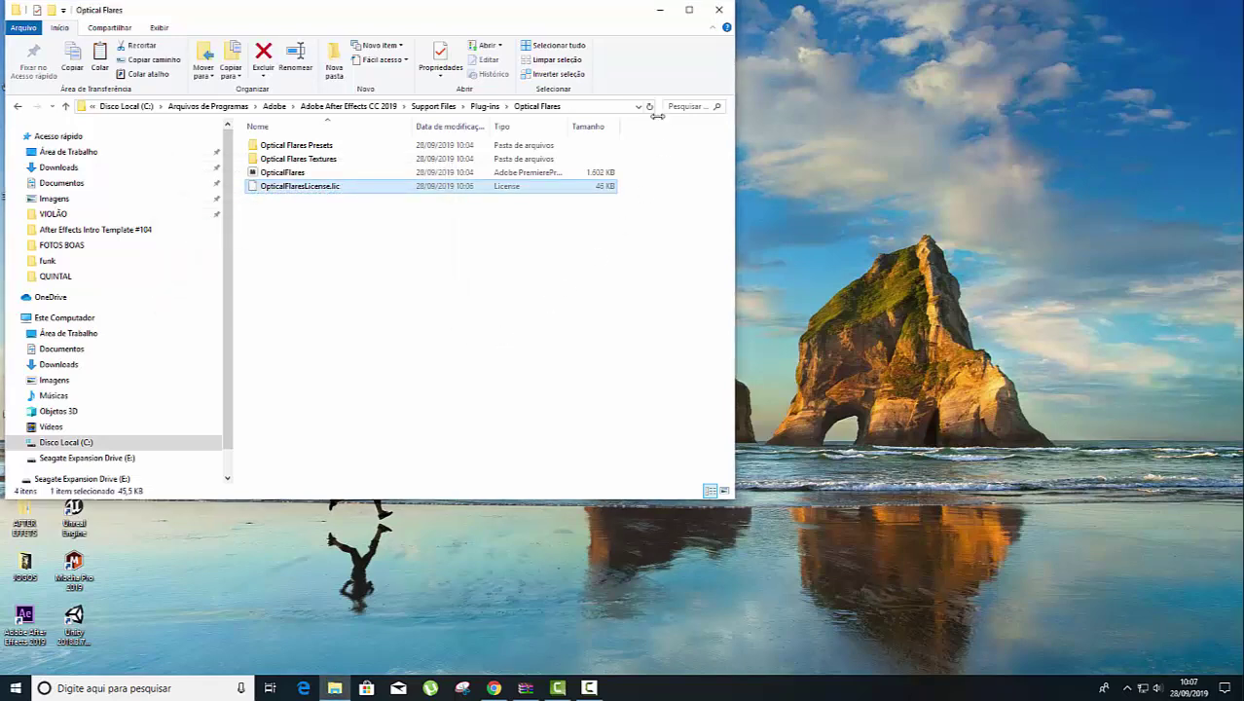
{"action": "left_click", "coordinate": [718, 10]}
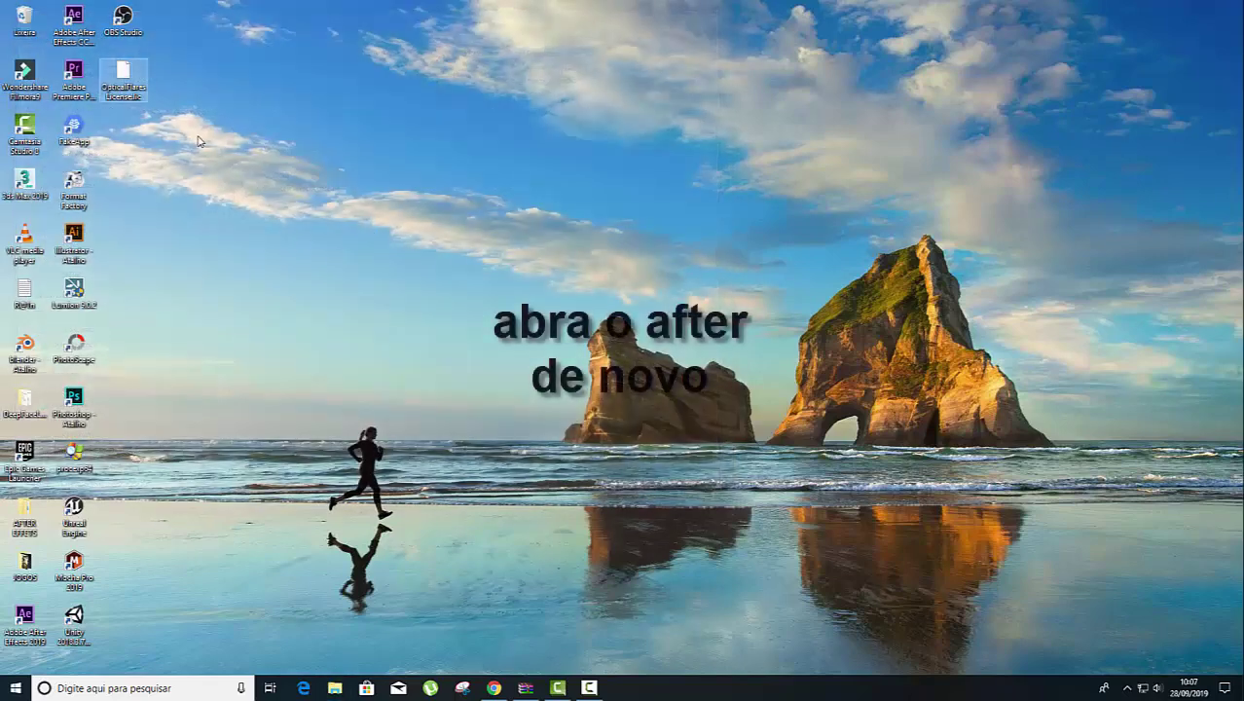
Step: Relaunch After Effects and create a new 1920×1080 composition, Comp 1, with default settings
{"action": "double_click", "coordinate": [30, 611]}
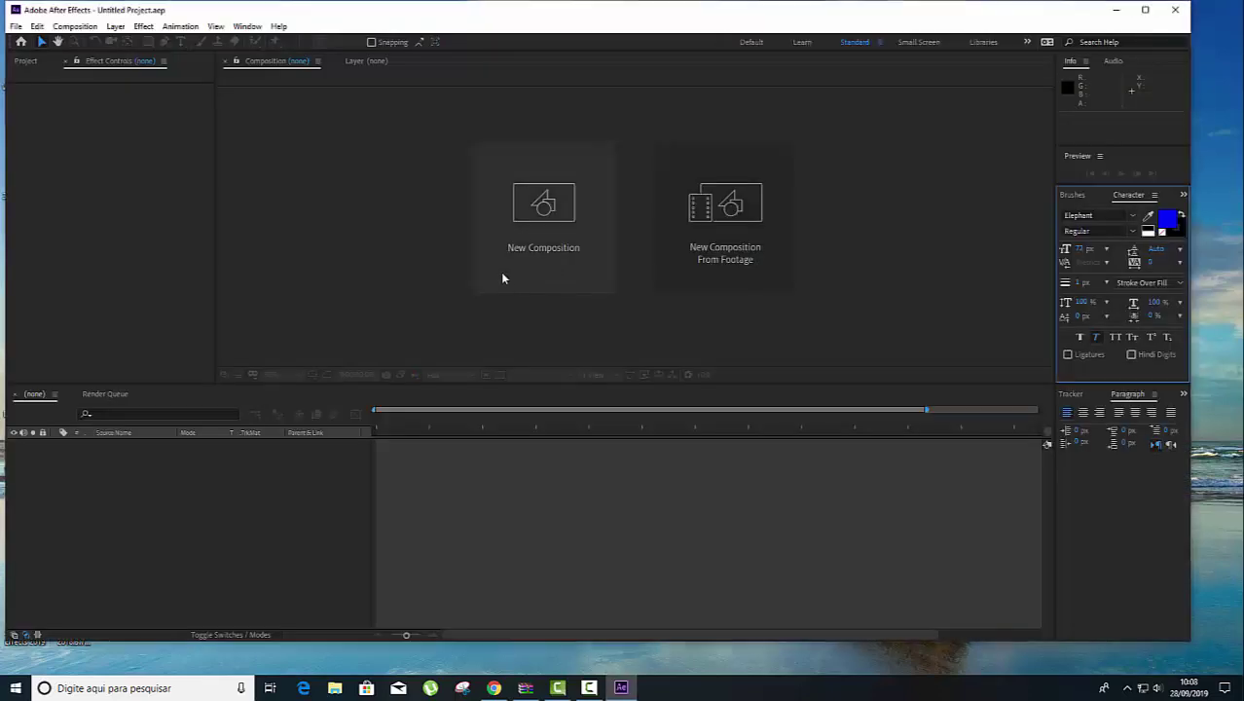
{"action": "left_click", "coordinate": [488, 251]}
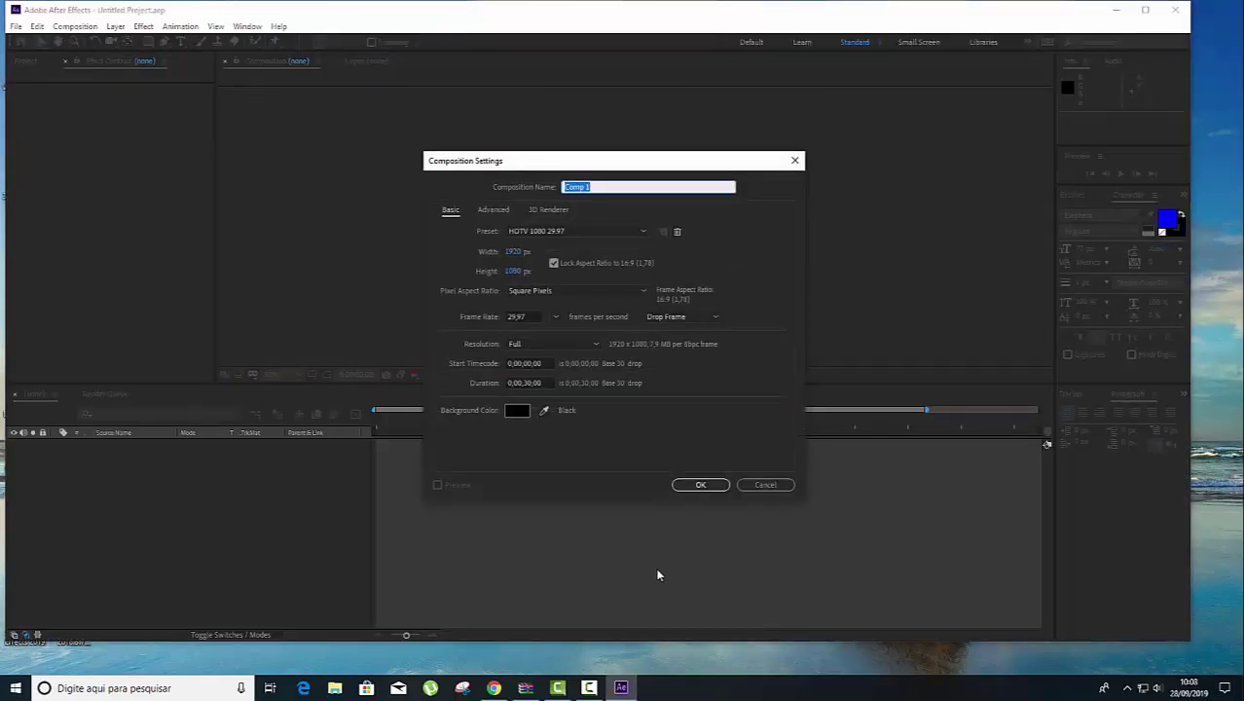
{"action": "left_click", "coordinate": [699, 486]}
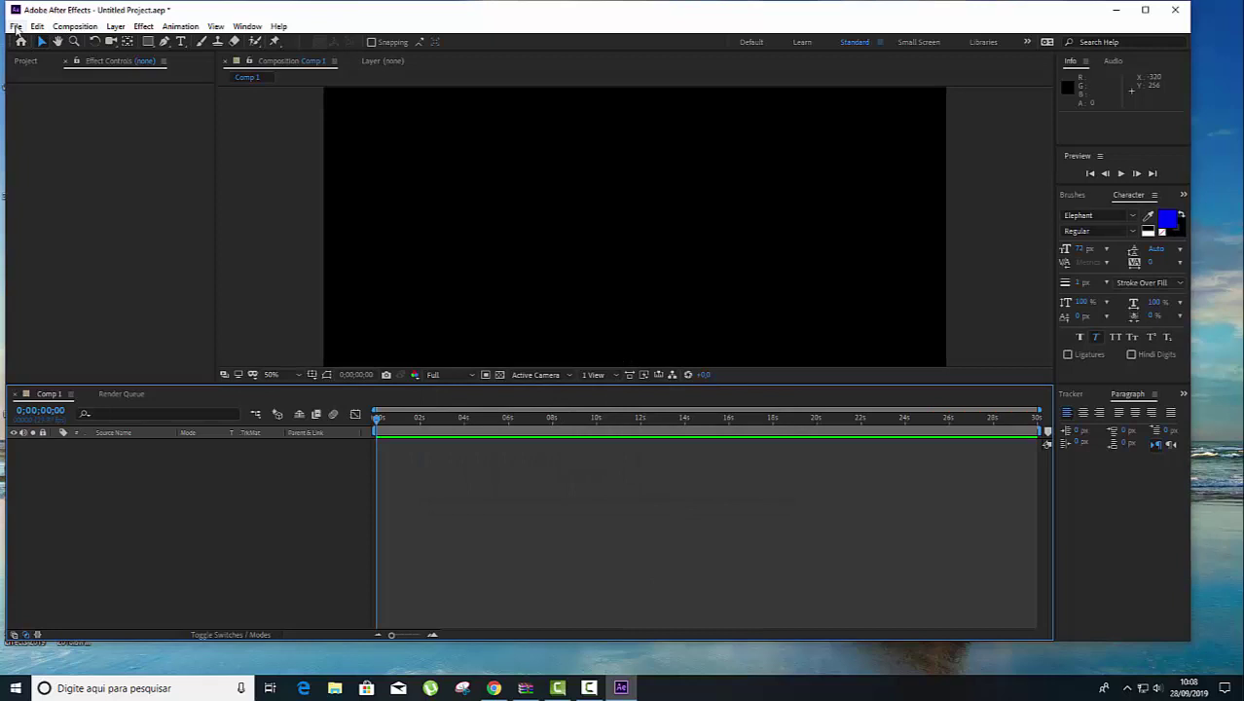
Step: Add a new black solid layer, Black Solid 1, to Comp 1
{"action": "left_click", "coordinate": [144, 27]}
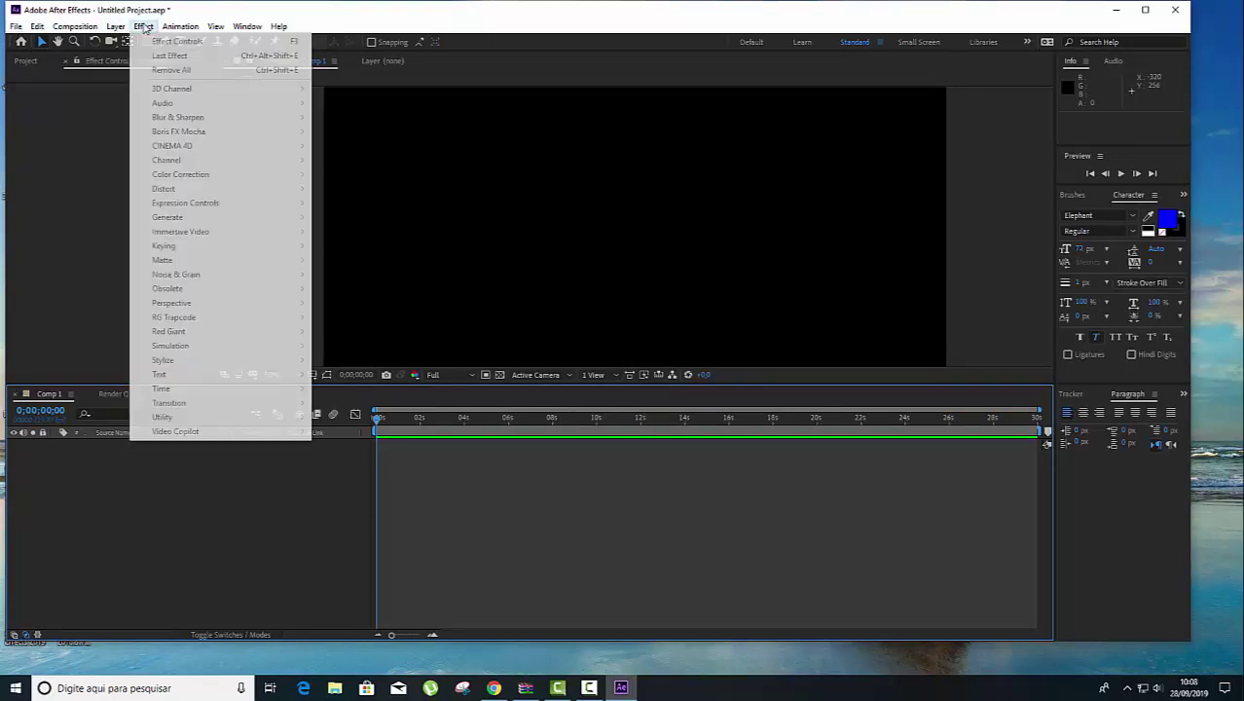
{"action": "mouse_move", "coordinate": [138, 44]}
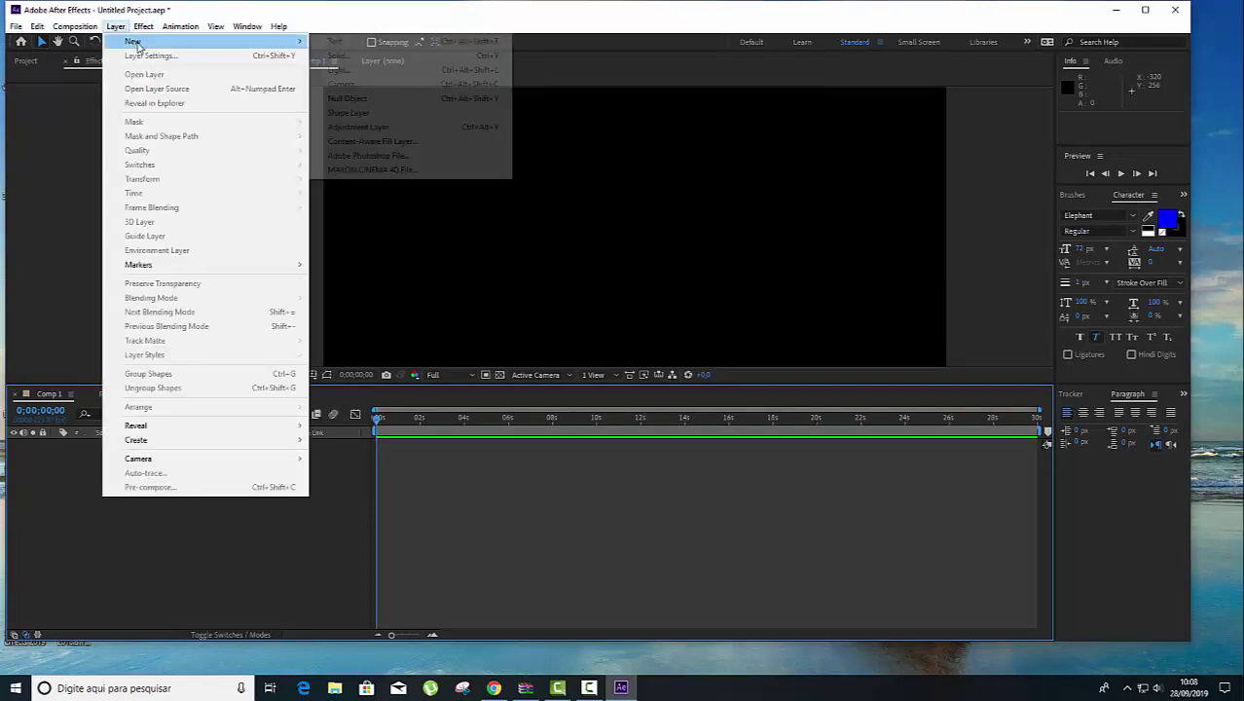
{"action": "left_click", "coordinate": [336, 57]}
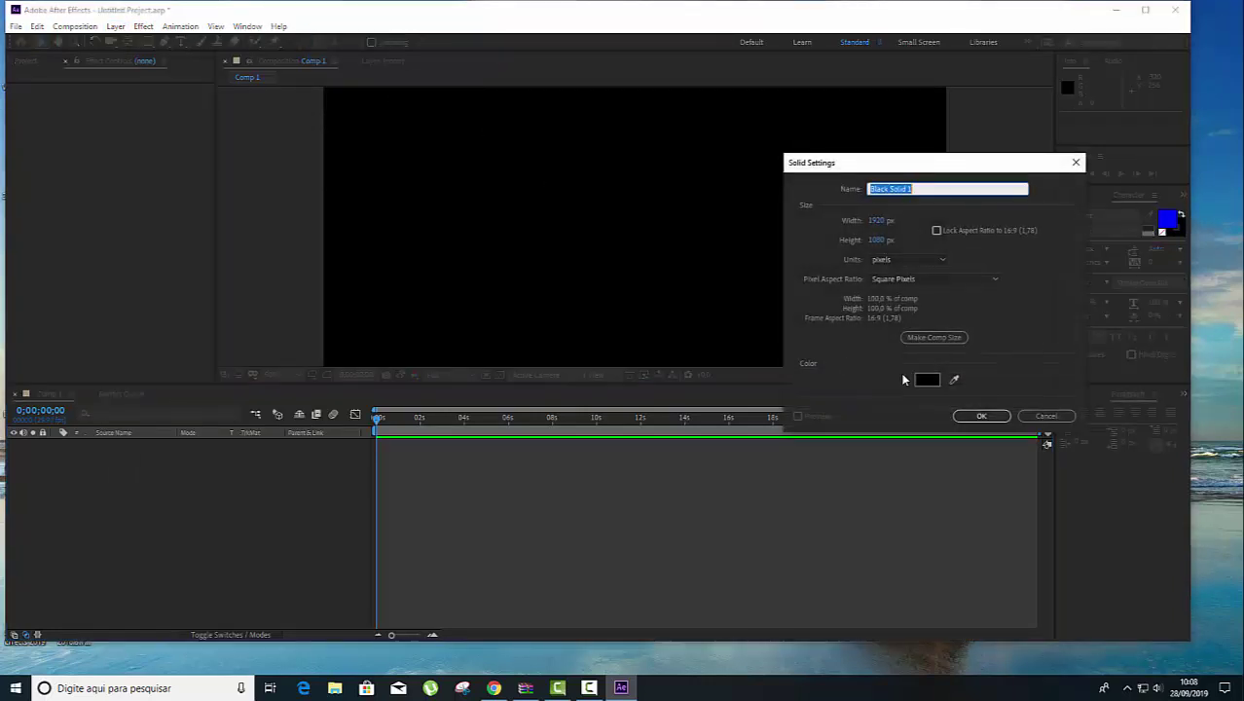
{"action": "left_click", "coordinate": [977, 416]}
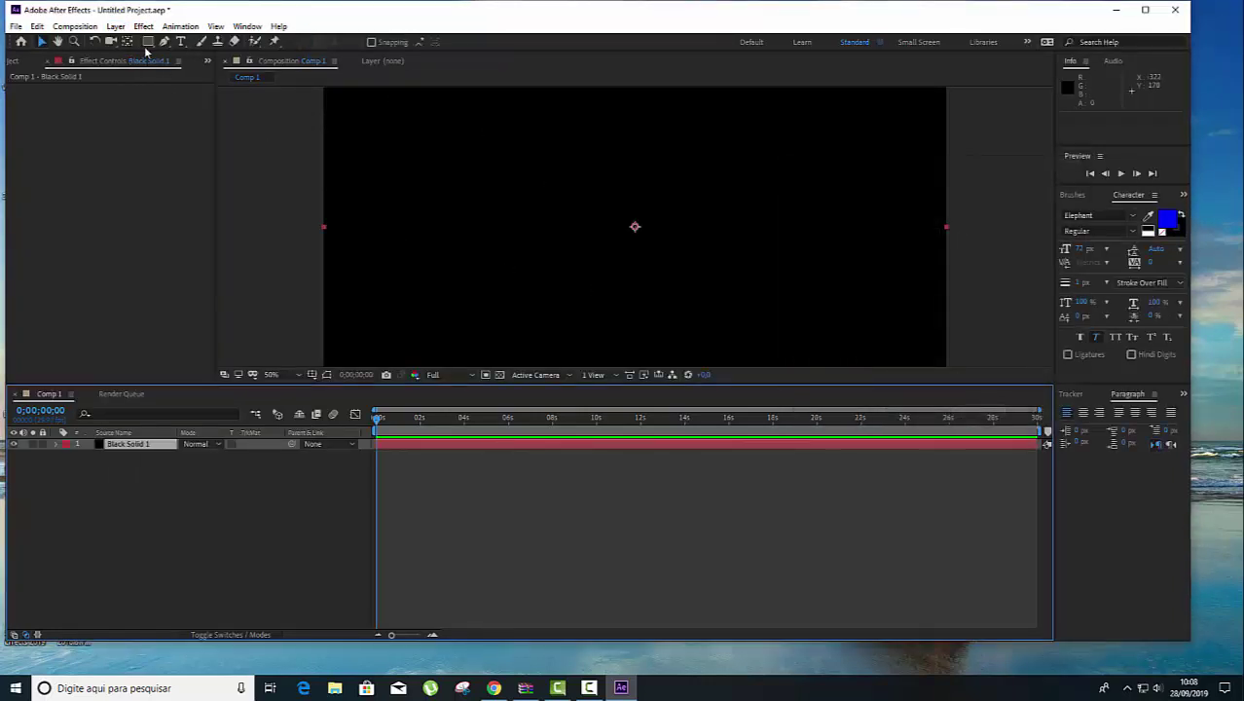
Step: Apply Video Copilot's Optical Flares effect to Black Solid 1, cancelling the close prompt to stay open
{"action": "left_click", "coordinate": [143, 27]}
{"action": "mouse_move", "coordinate": [246, 434]}
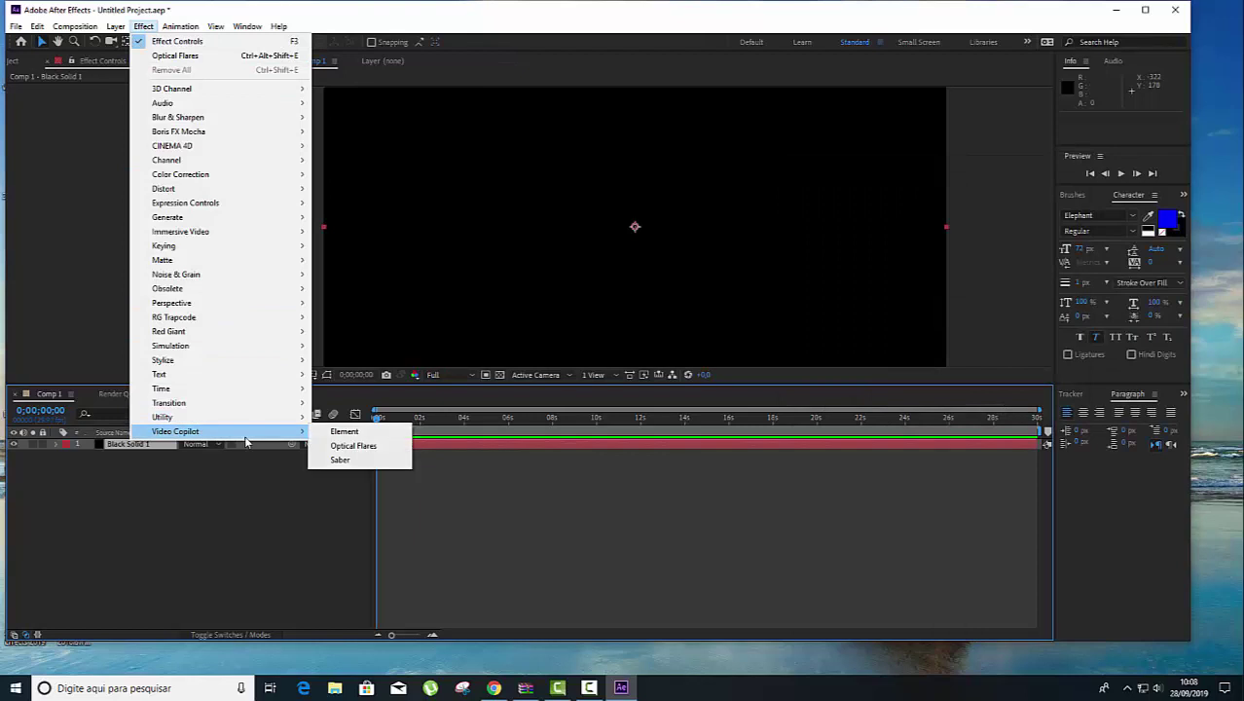
{"action": "left_click", "coordinate": [353, 446]}
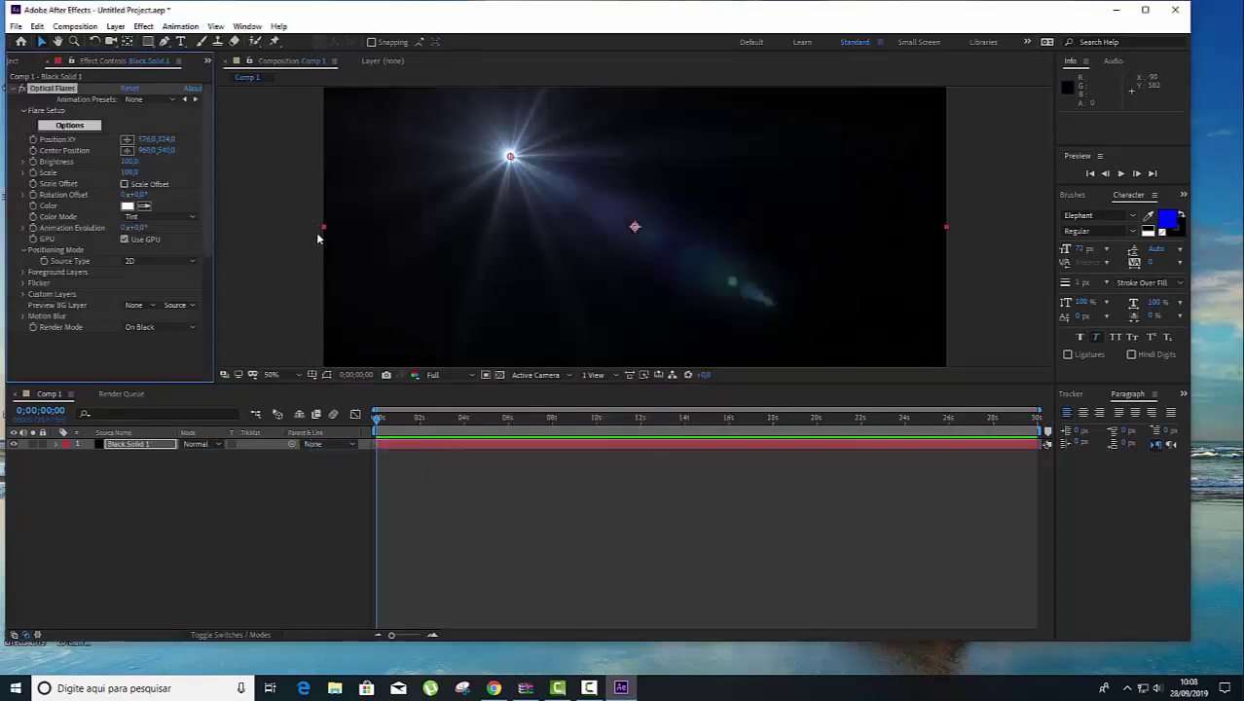
{"action": "left_click", "coordinate": [1176, 9]}
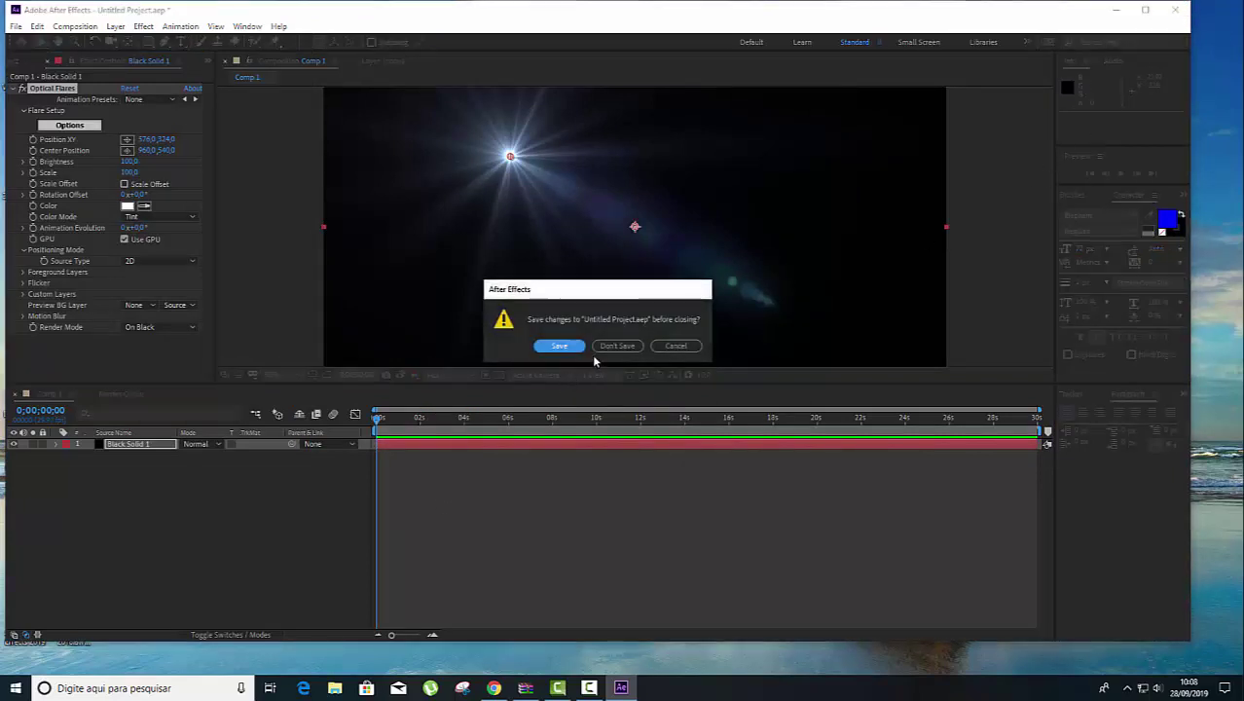
{"action": "left_click", "coordinate": [670, 348]}
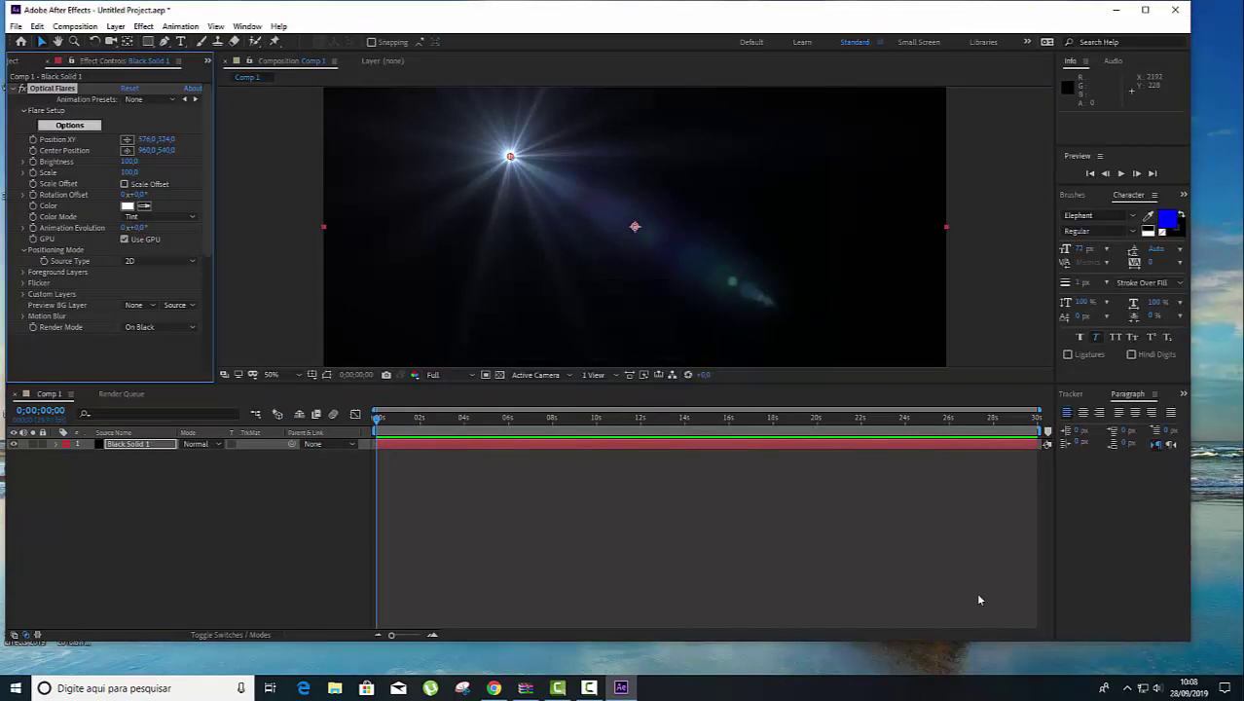